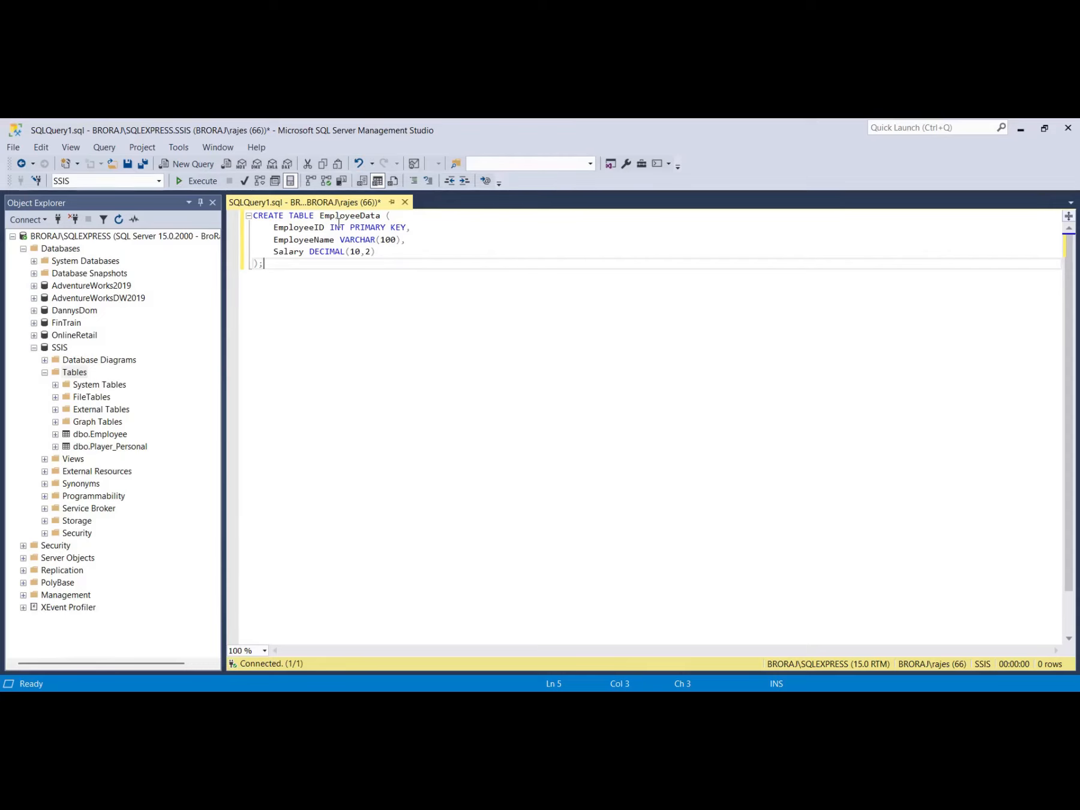
Delete the PRIMARY KEY constraint from EmployeeID and run the CREATE TABLE EmployeeData script.
left_click_drag(349, 228, 408, 226)
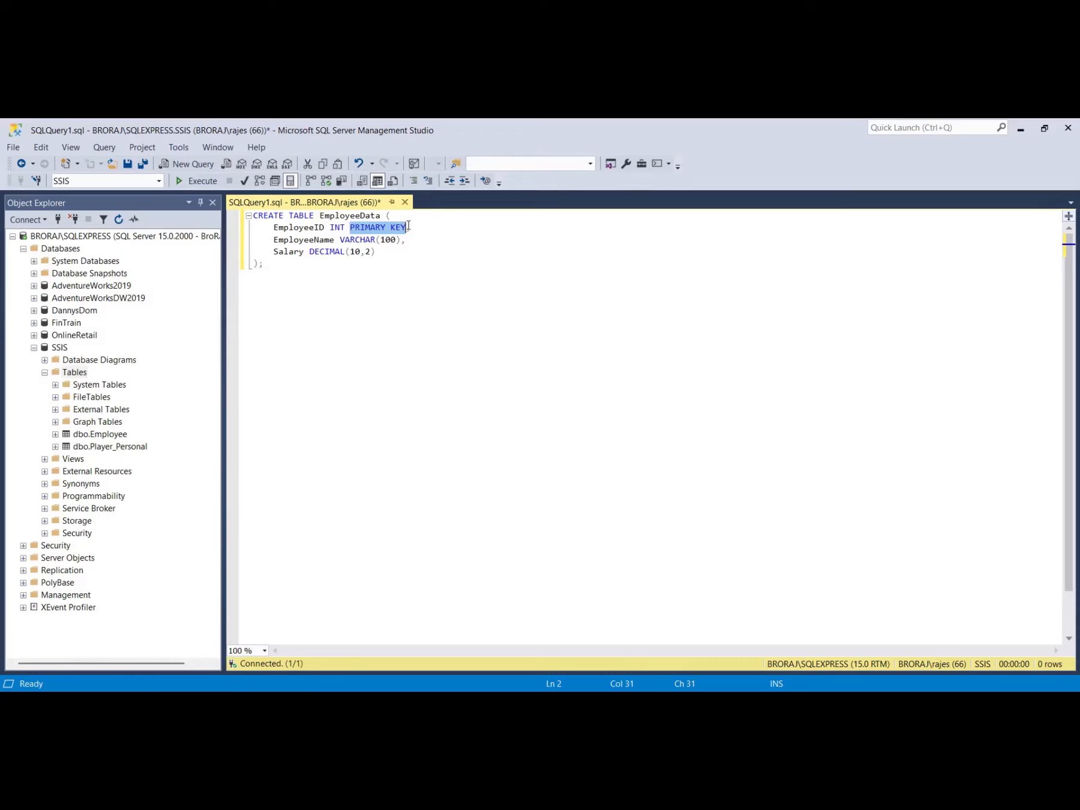
key("Delete")
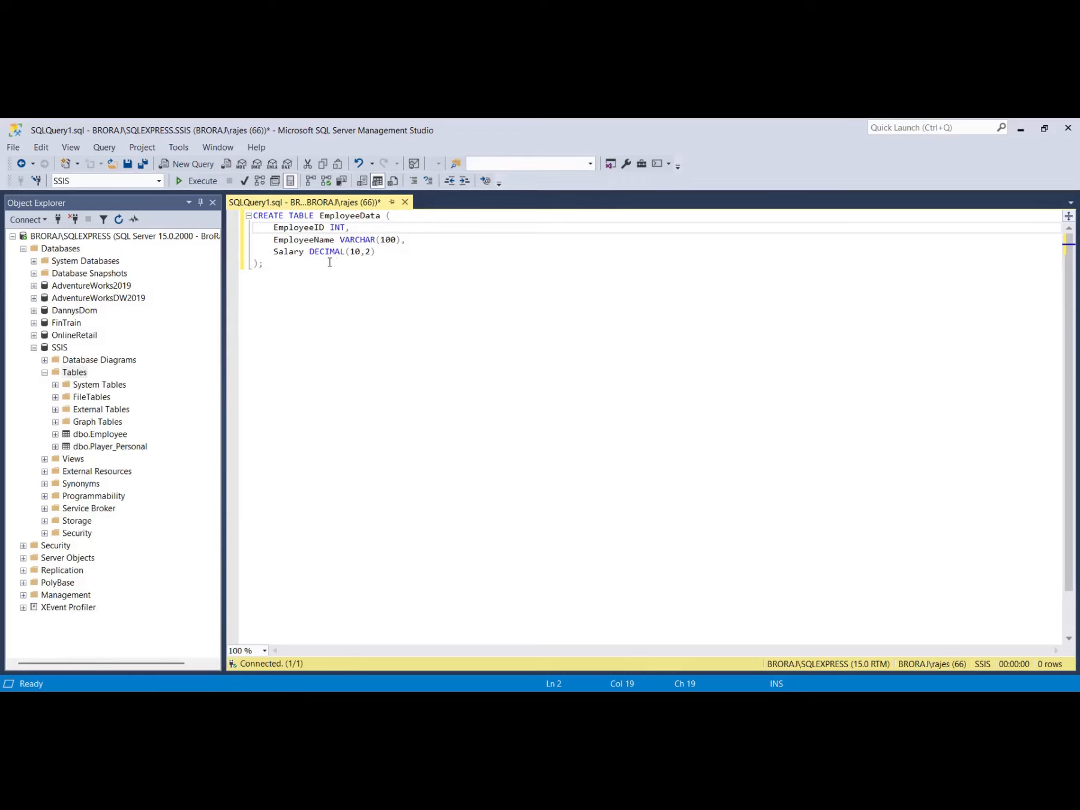
double_click(312, 252)
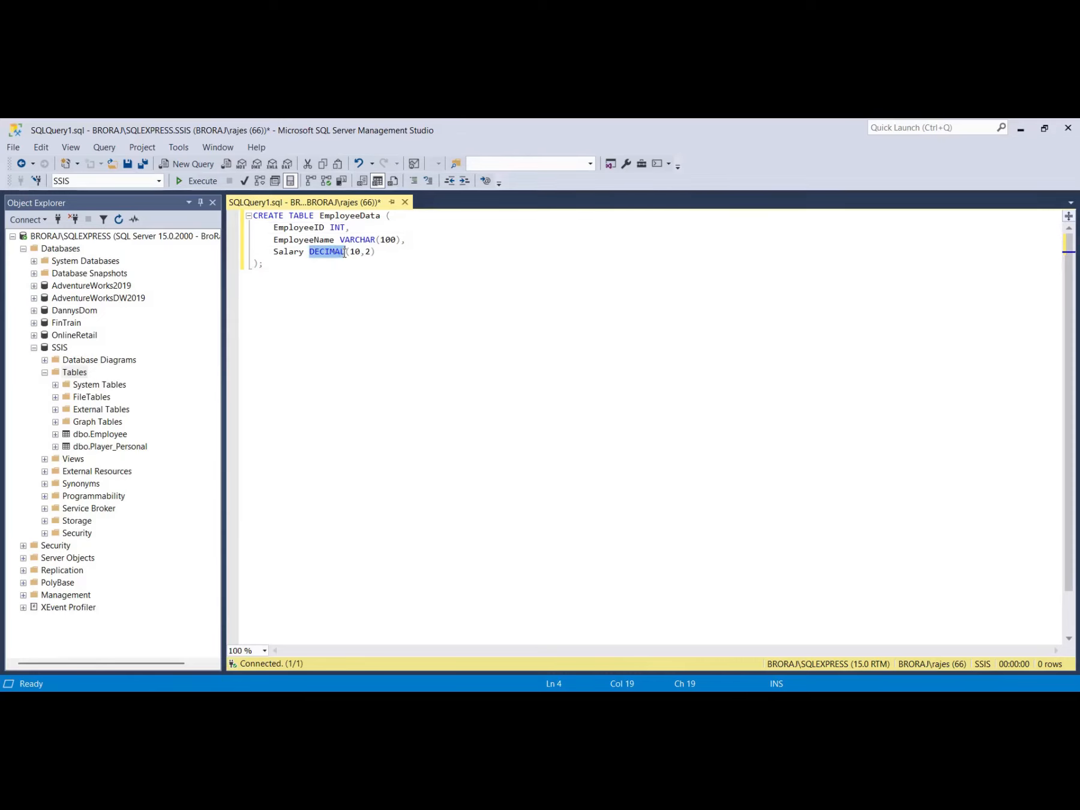
left_click(335, 227)
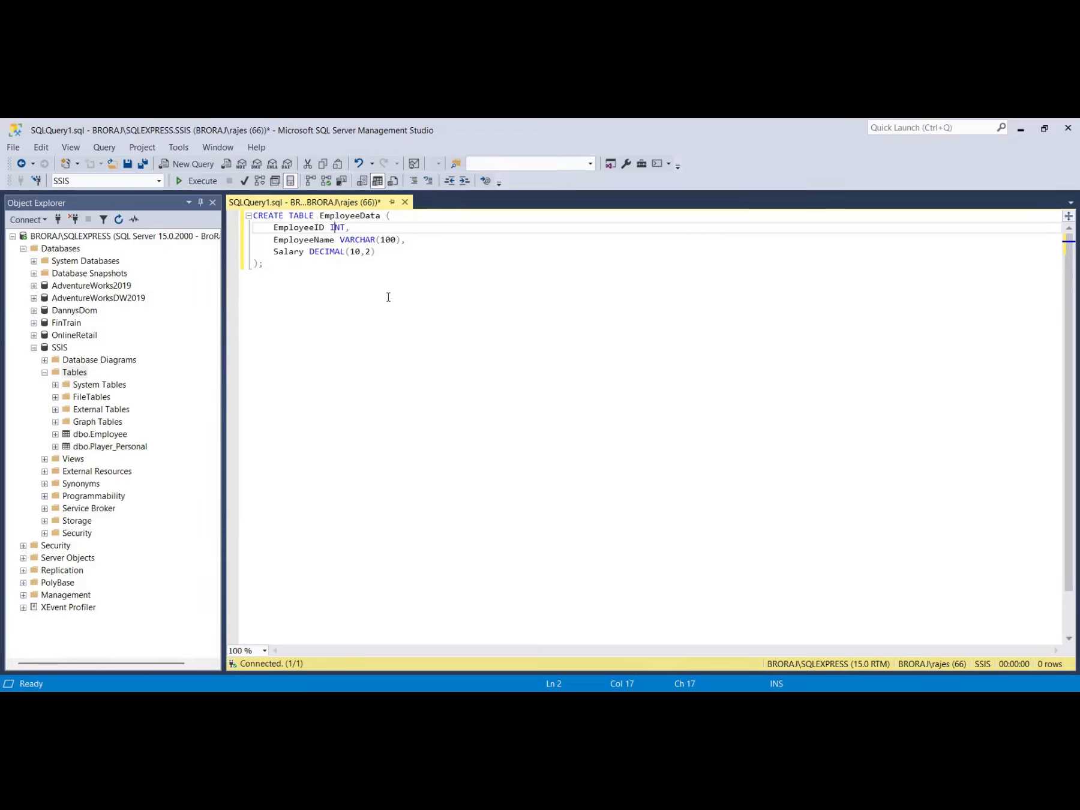
left_click(198, 181)
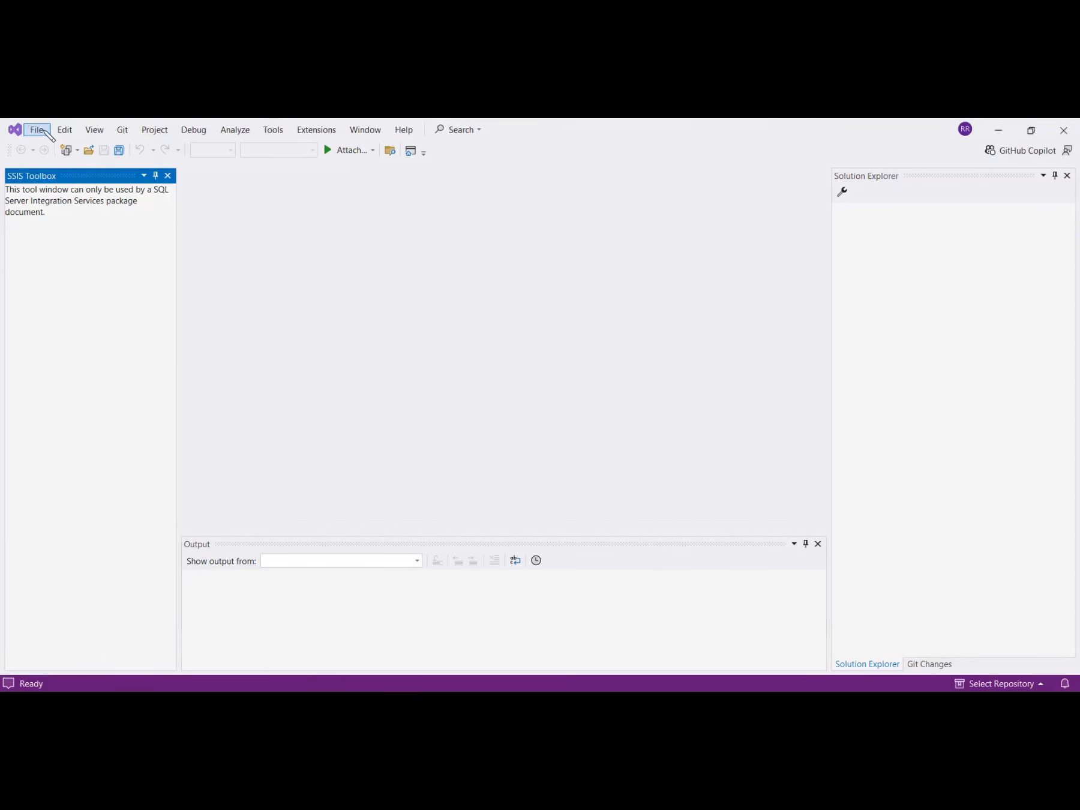
Start a new Integration Services Project with its location set to the Downloads\New folder.
left_click(38, 129)
mouse_move(49, 146)
left_click(276, 147)
left_click(865, 617)
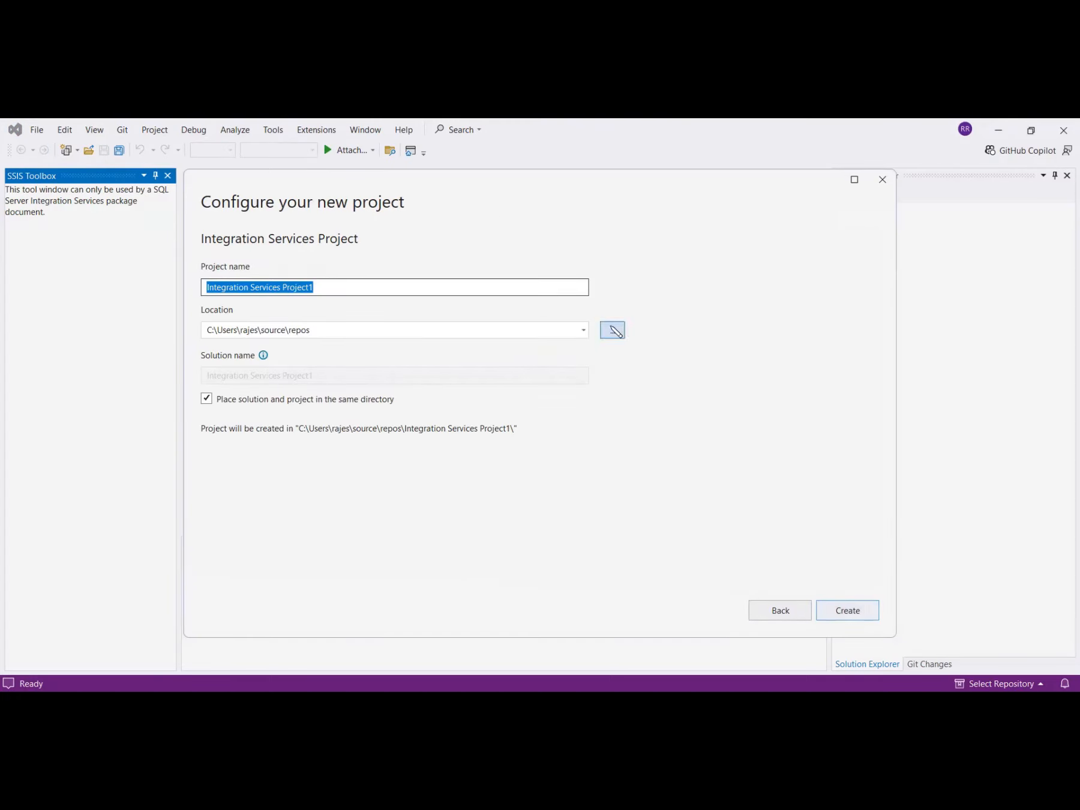
left_click(613, 331)
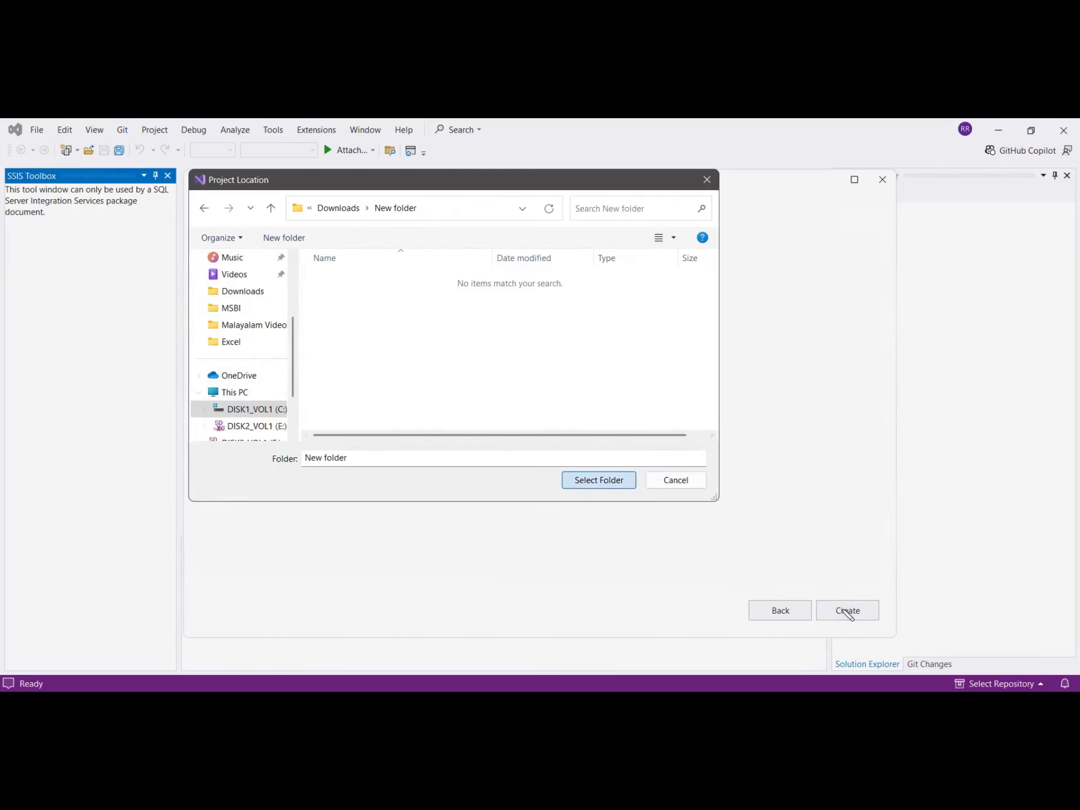
key("Return")
left_click(847, 609)
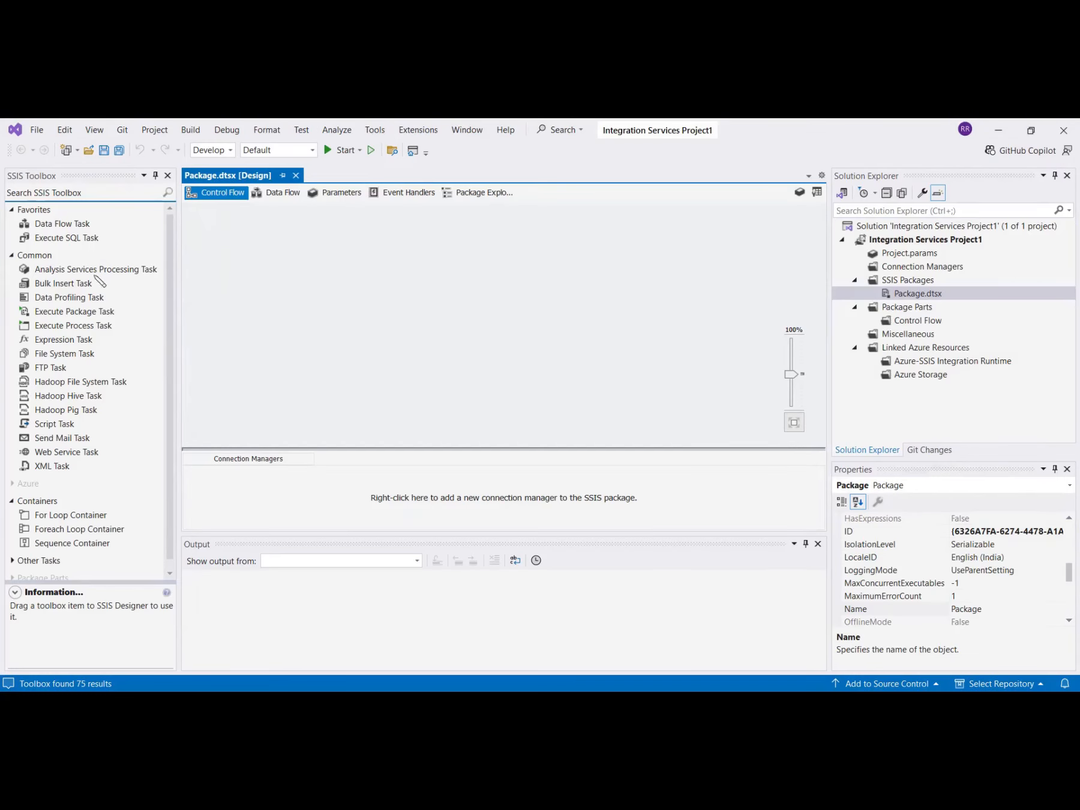
Add a Data Flow Task to Control Flow, open it, and place a Flat File Source inside.
left_click_drag(58, 226, 402, 333)
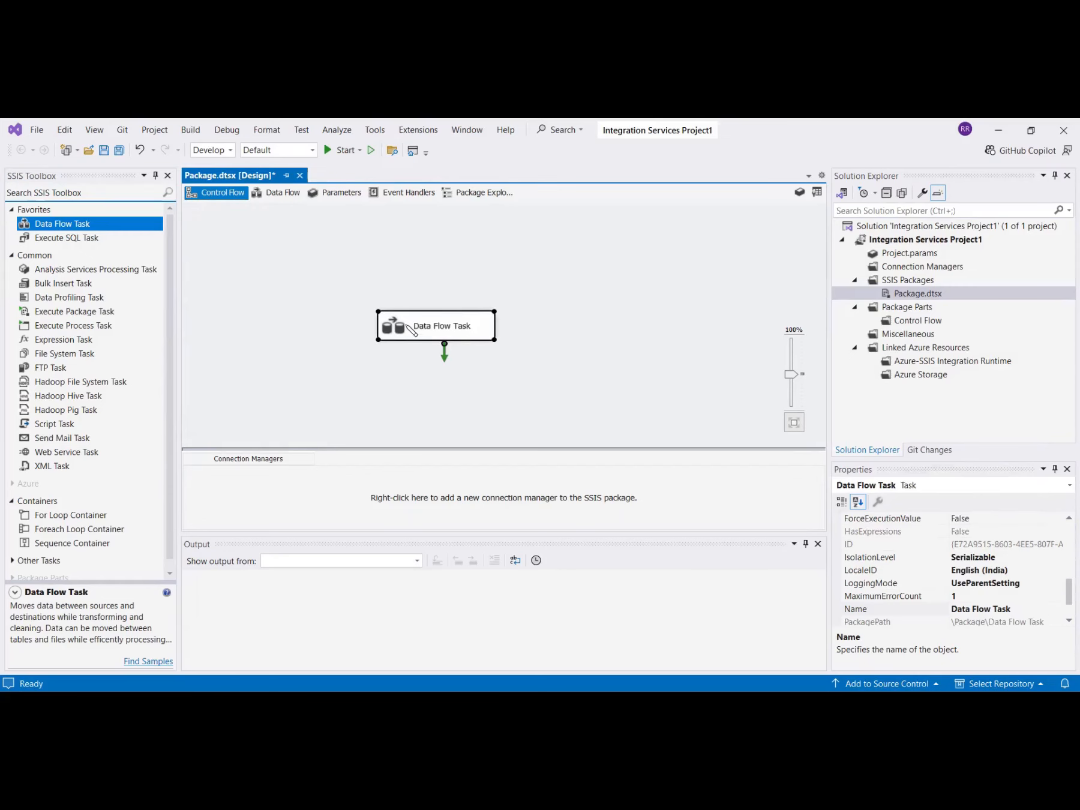
double_click(408, 327)
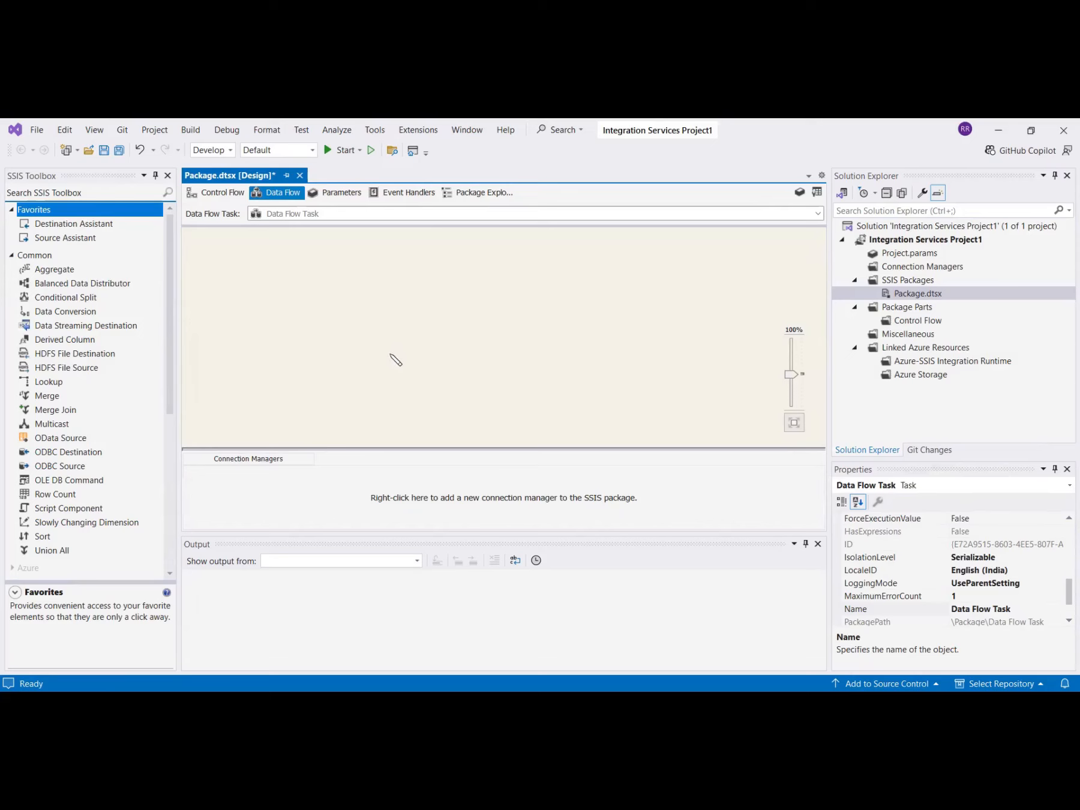
scroll(105, 419, "down", 7)
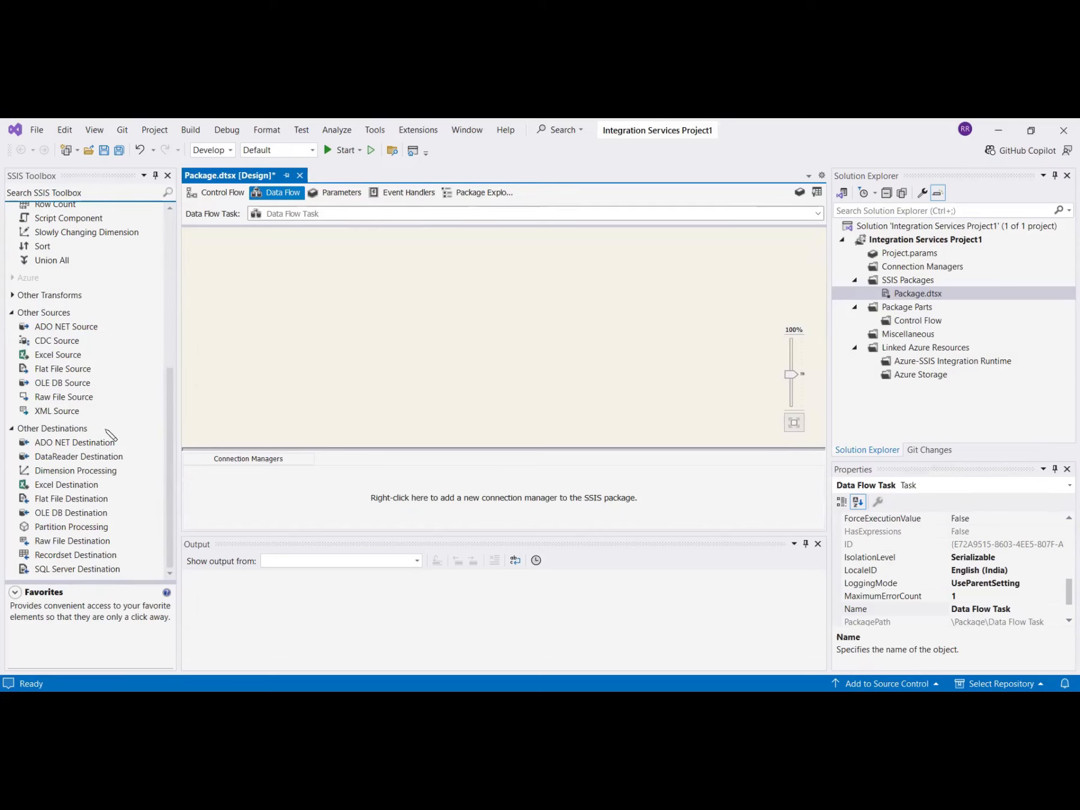
double_click(63, 369)
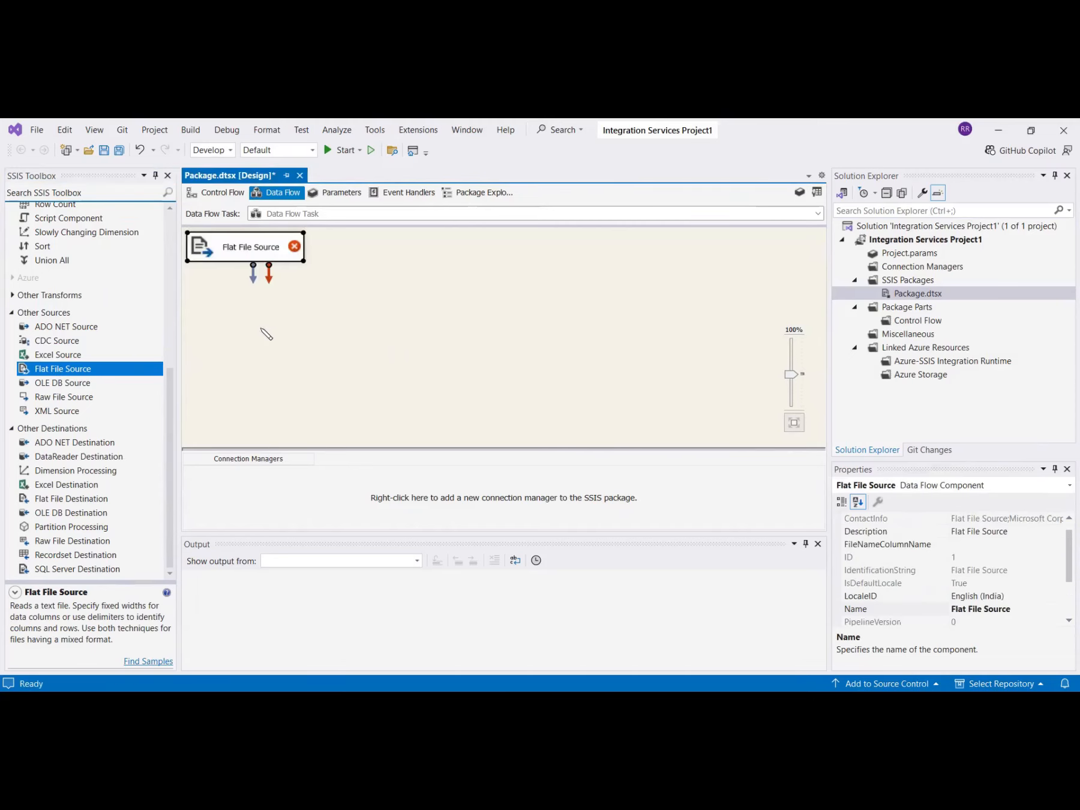
left_click_drag(211, 249, 315, 298)
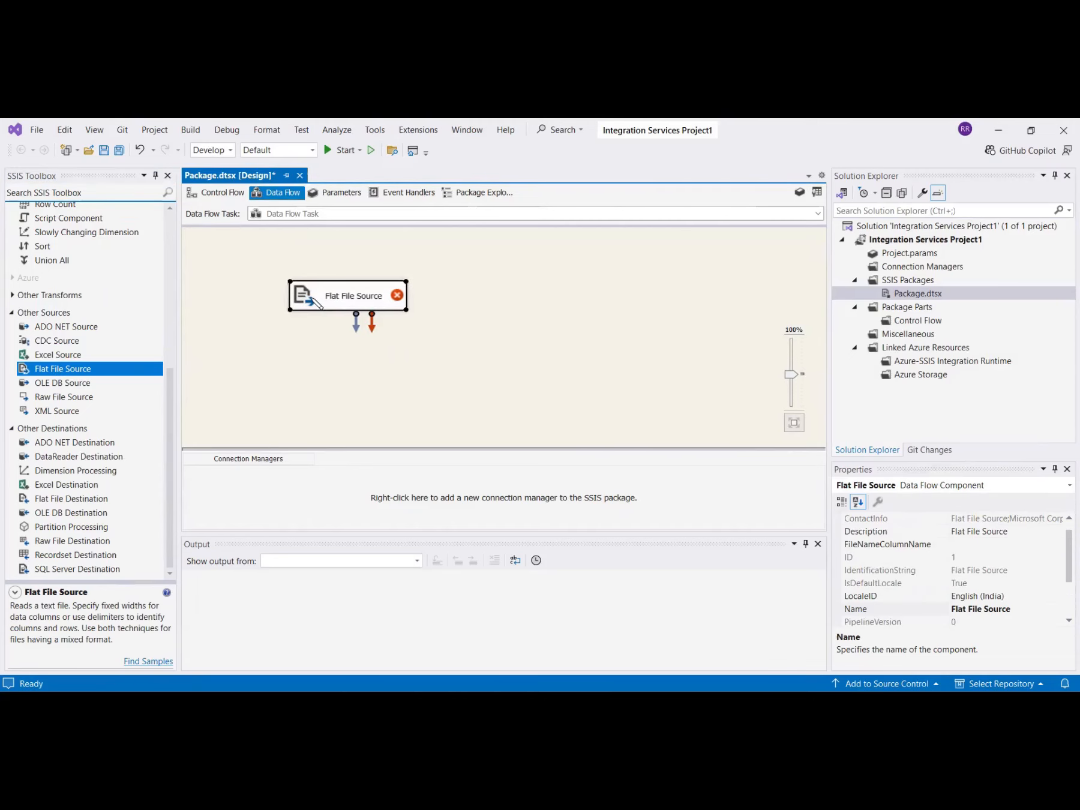
Create a new flat file connection to Input.csv, preview its rows, and accept it.
double_click(314, 298)
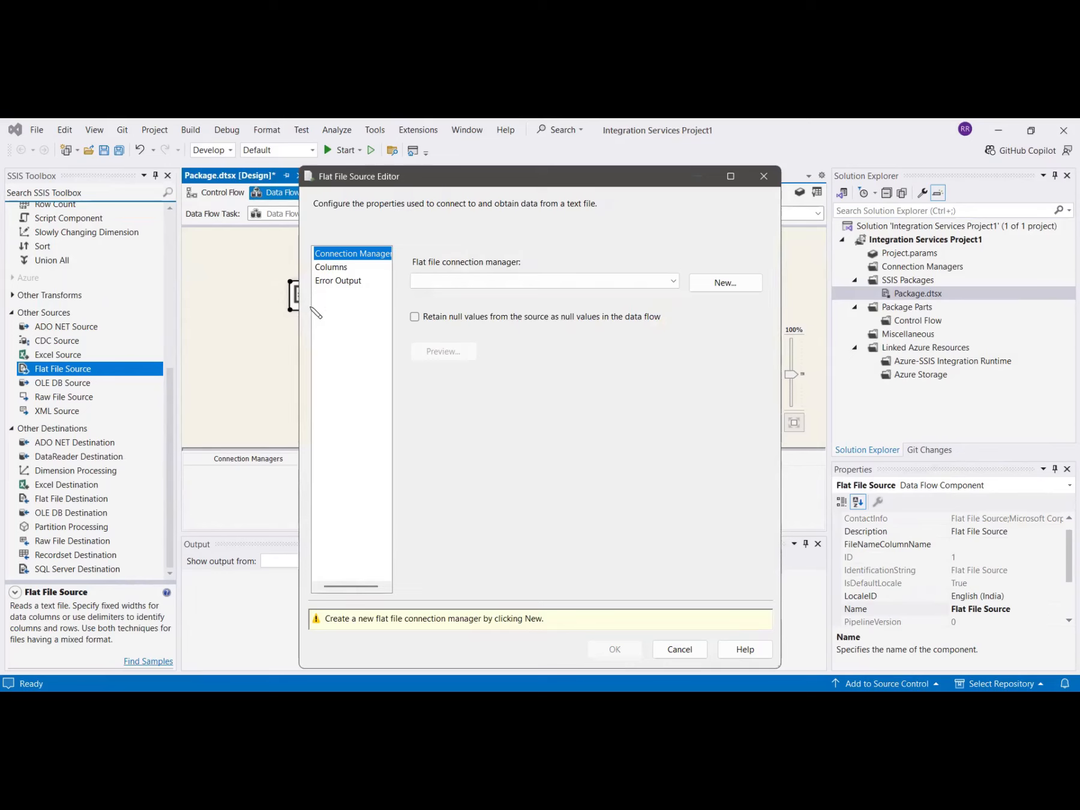
left_click(726, 283)
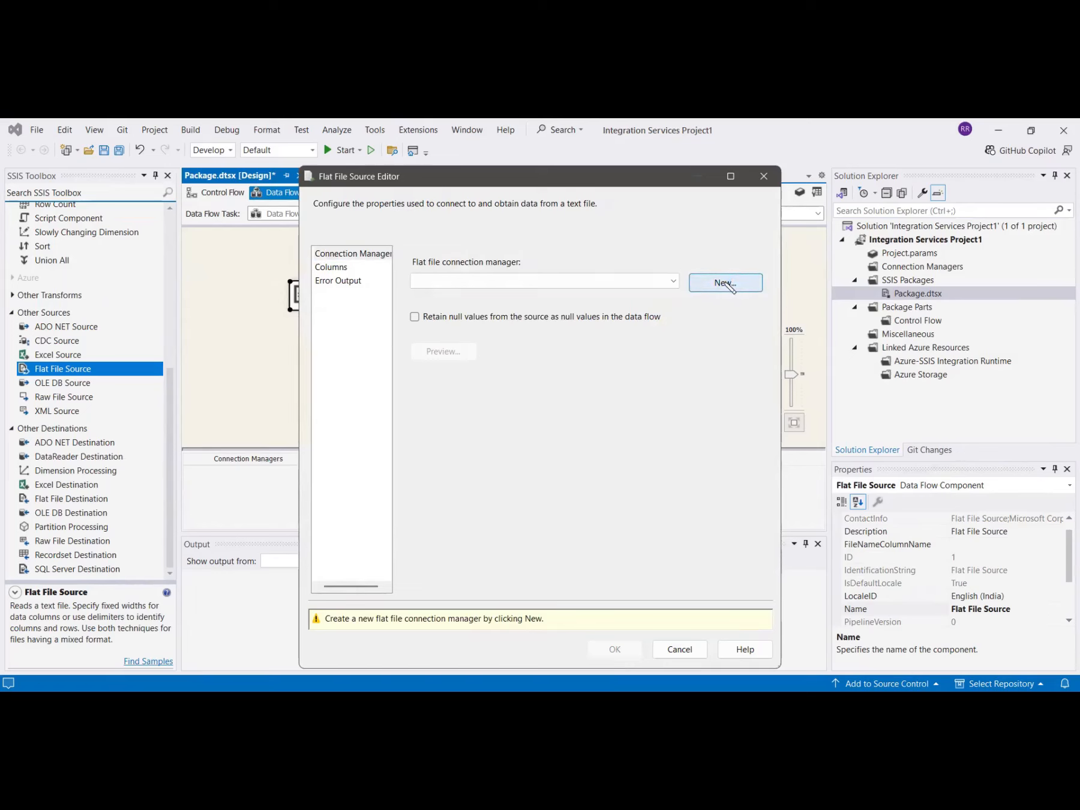
left_click(702, 335)
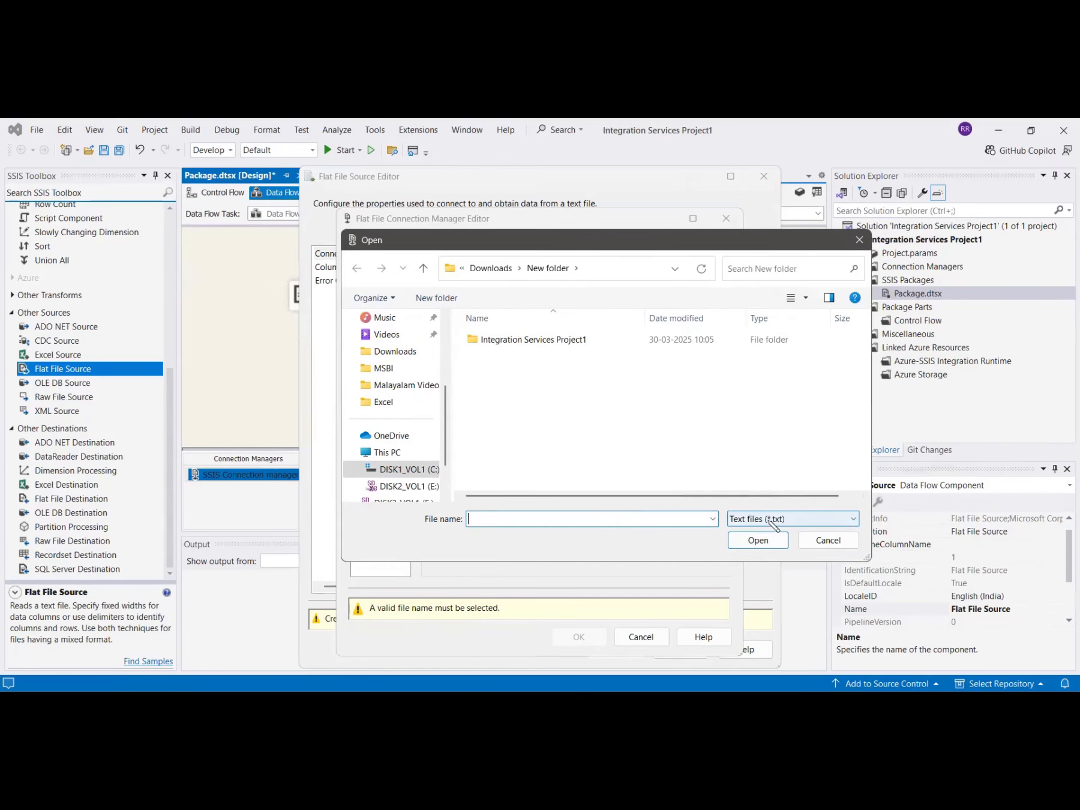
left_click(775, 521)
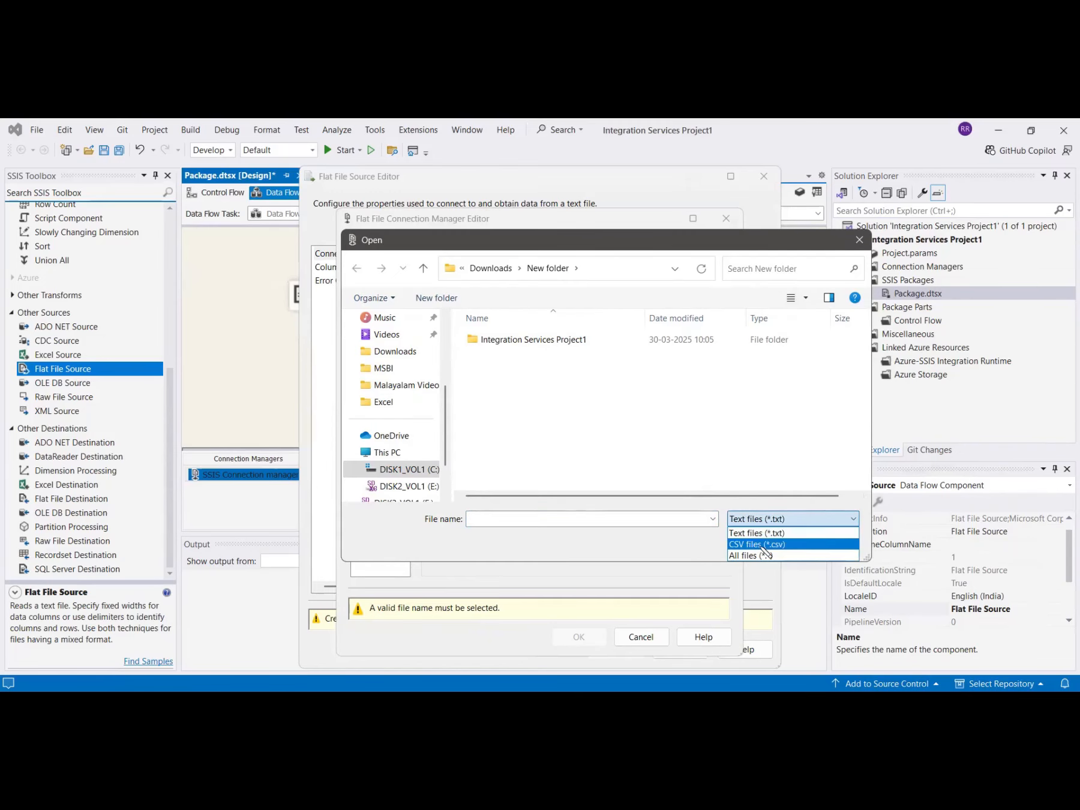
left_click(764, 544)
left_click(488, 355)
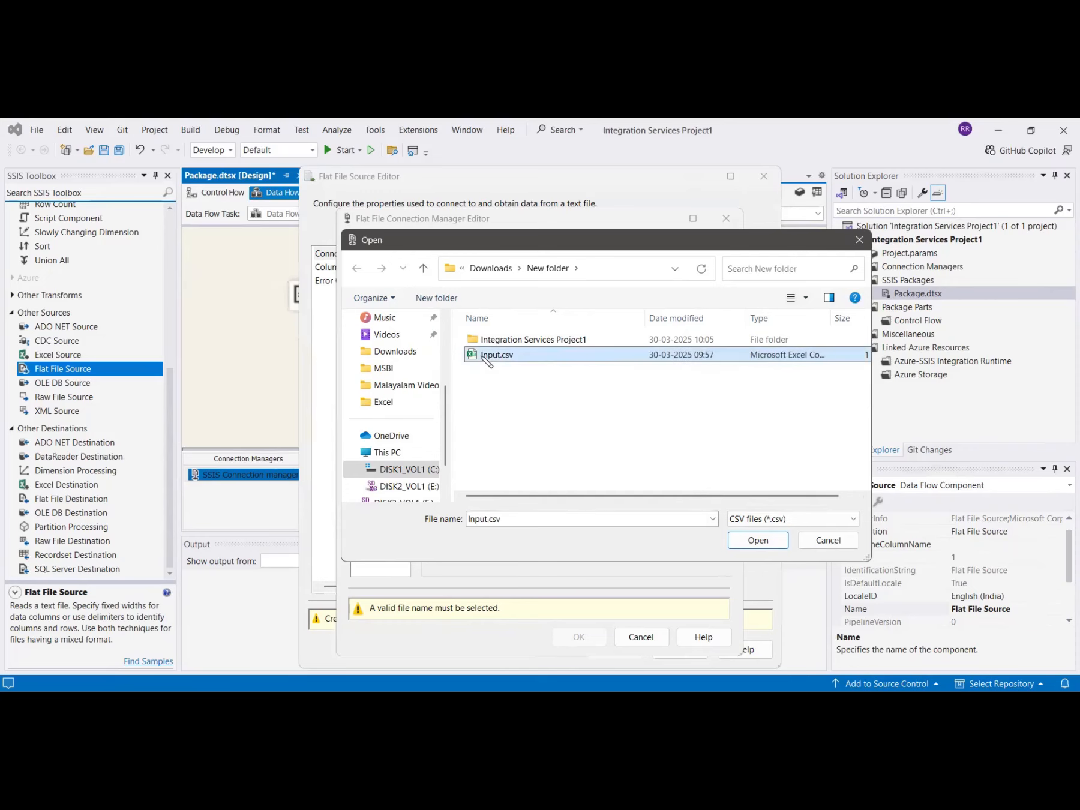
left_click(752, 544)
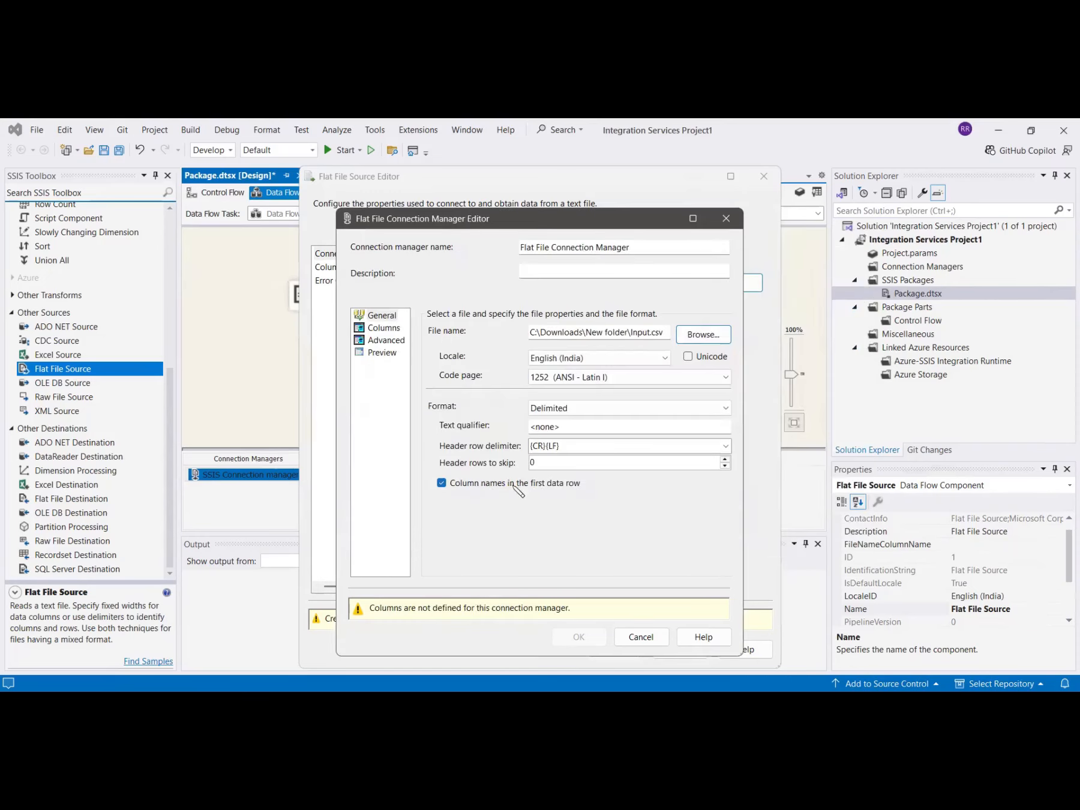
left_click(393, 355)
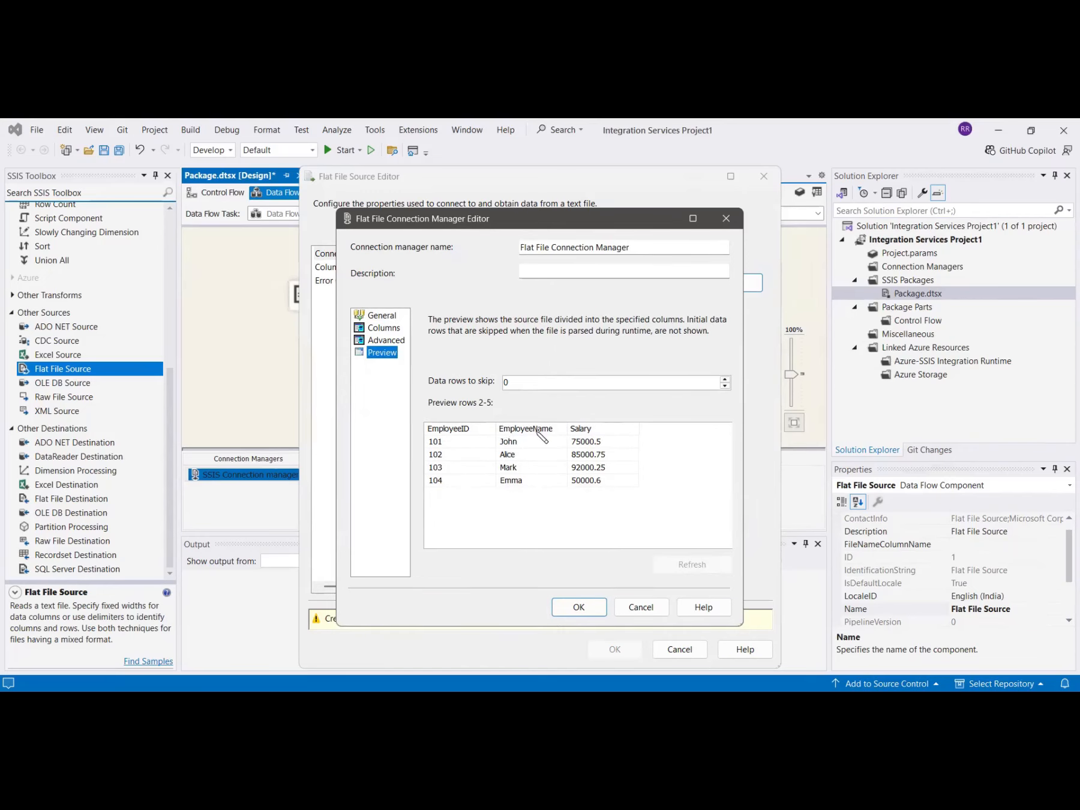
left_click(580, 608)
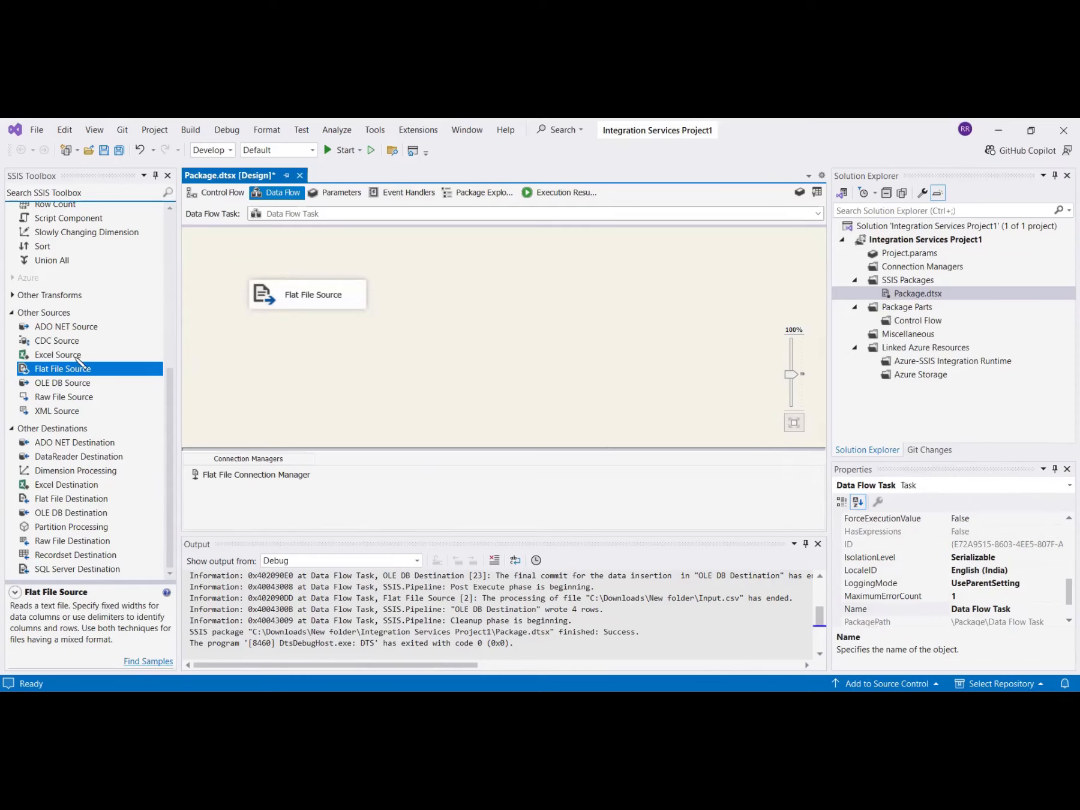
Add a Data Conversion to the right of the Flat File Source and connect the source's output to it.
scroll(76, 358, "up", 7)
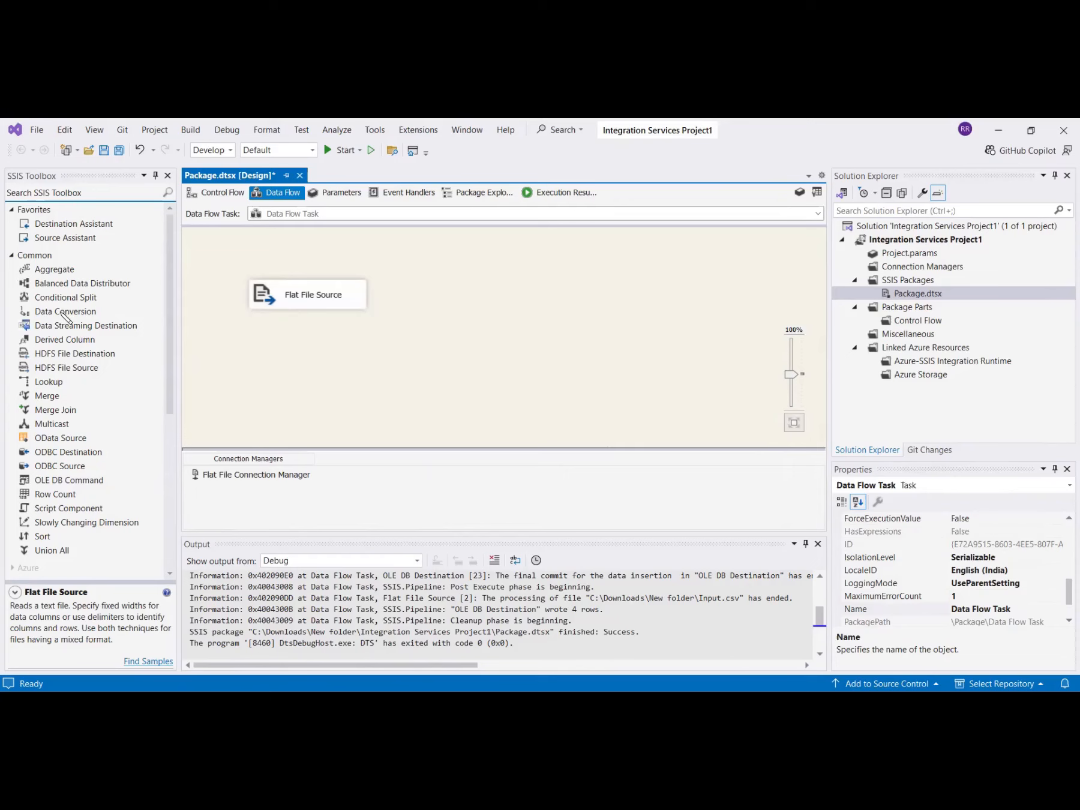
double_click(63, 311)
left_click_drag(331, 365, 541, 297)
left_click(309, 294)
left_click_drag(316, 324, 551, 301)
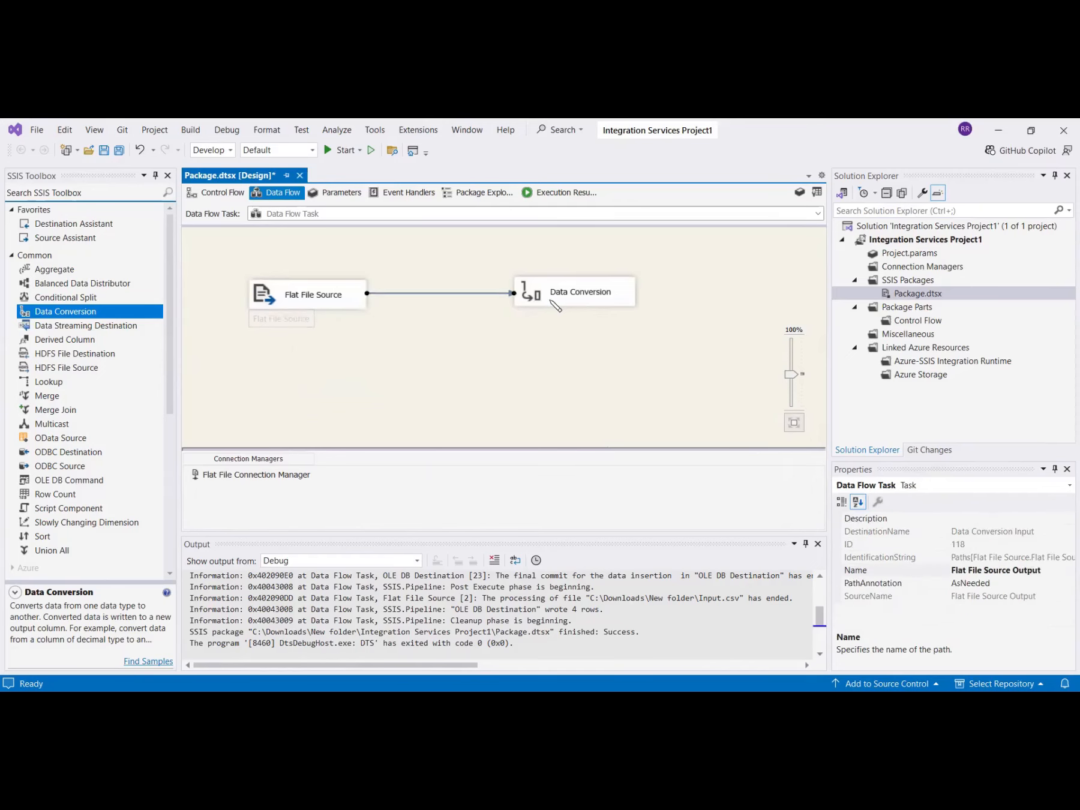
left_click(530, 296)
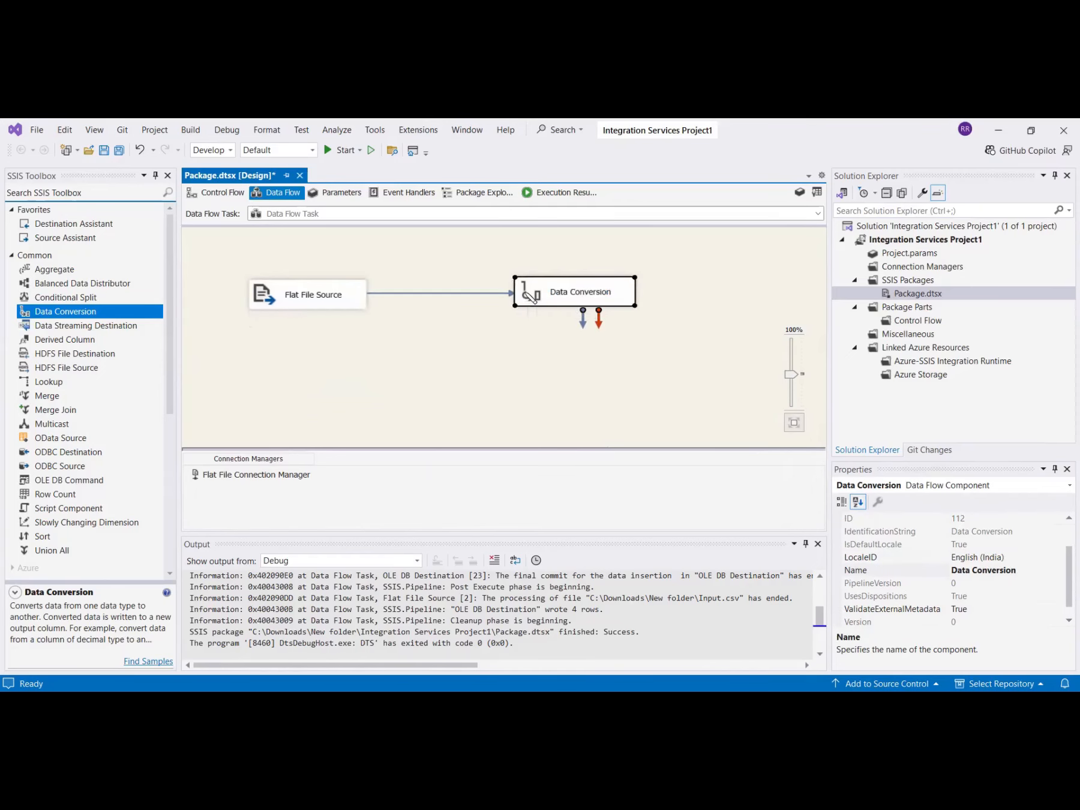
double_click(530, 295)
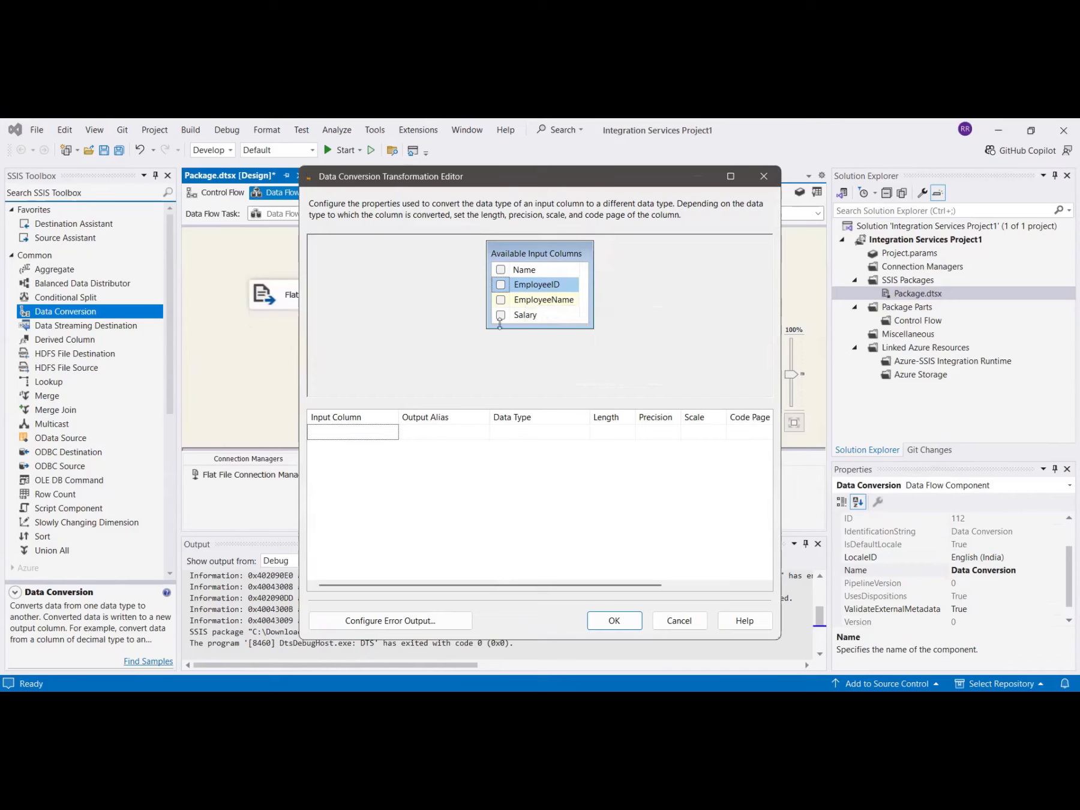
Convert EmployeeID to a four-byte signed integer (DT_I4).
left_click(501, 286)
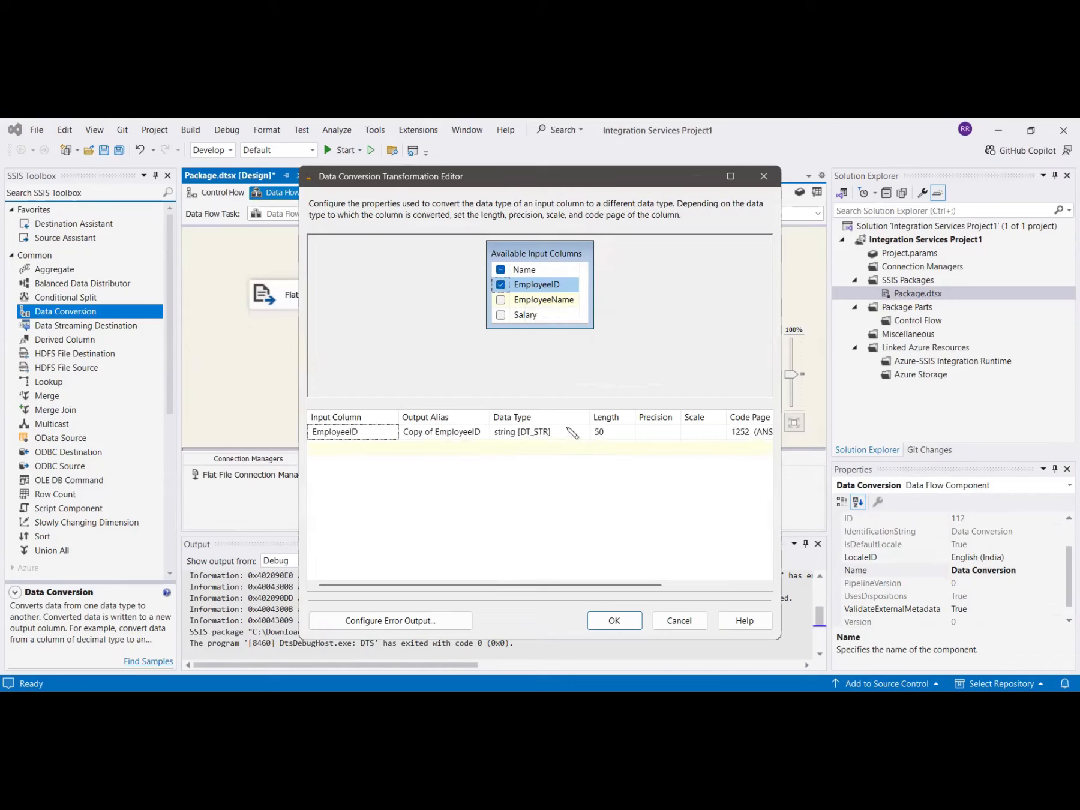
left_click_drag(589, 417, 713, 416)
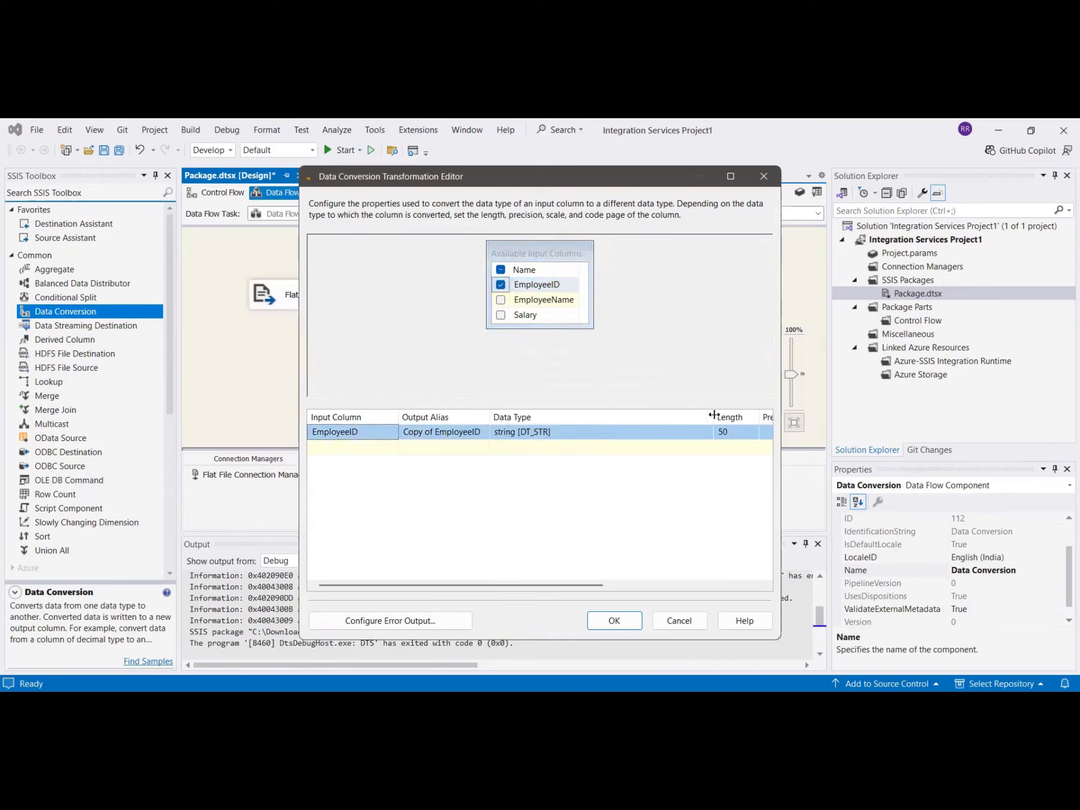
left_click(707, 433)
left_click(708, 432)
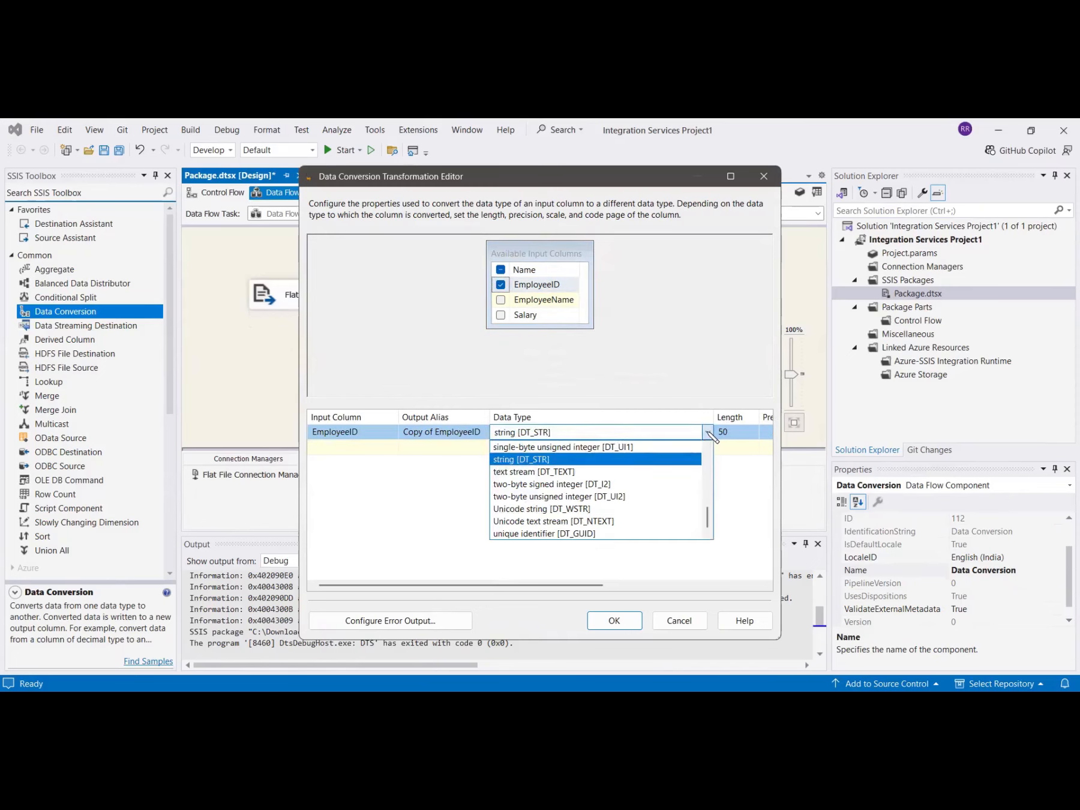
scroll(648, 512, "up", 1)
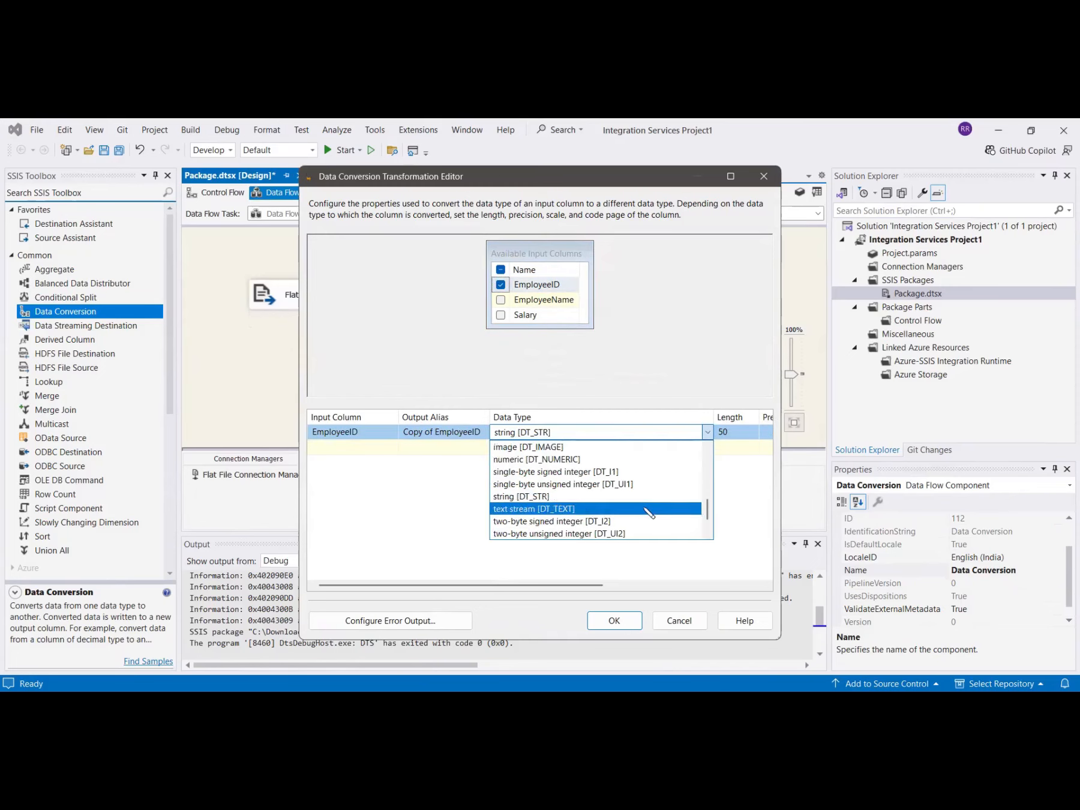
scroll(564, 488, "up", 1)
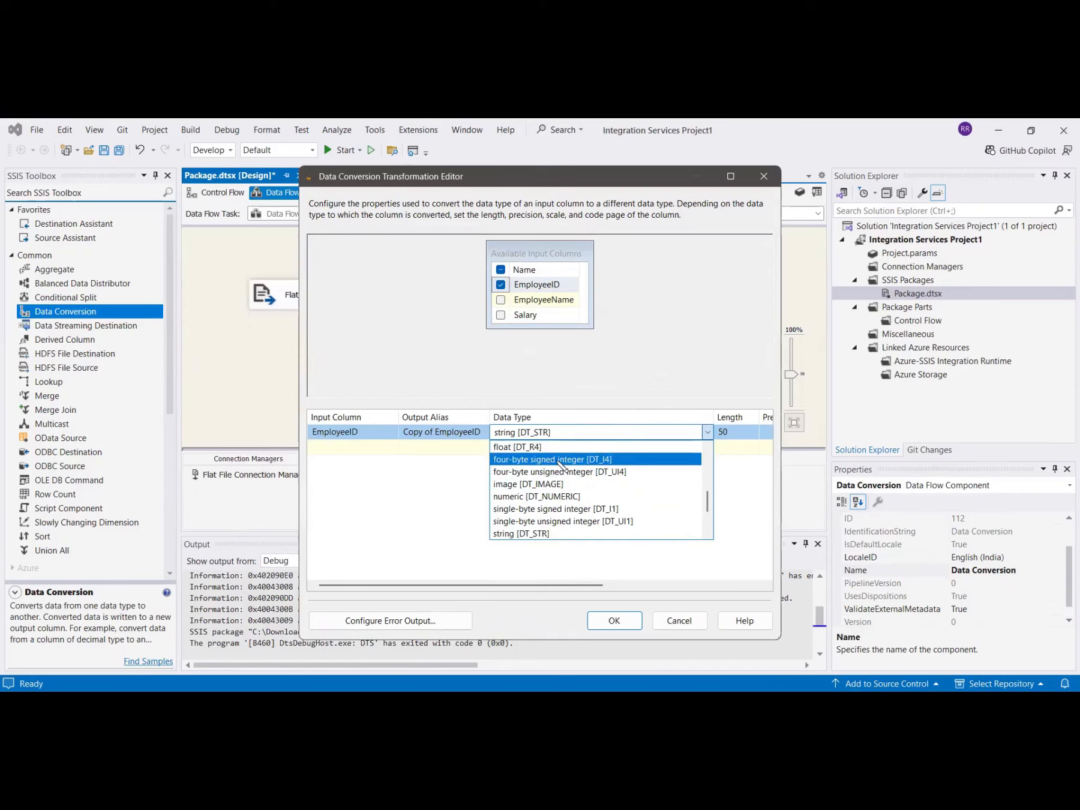
left_click(558, 460)
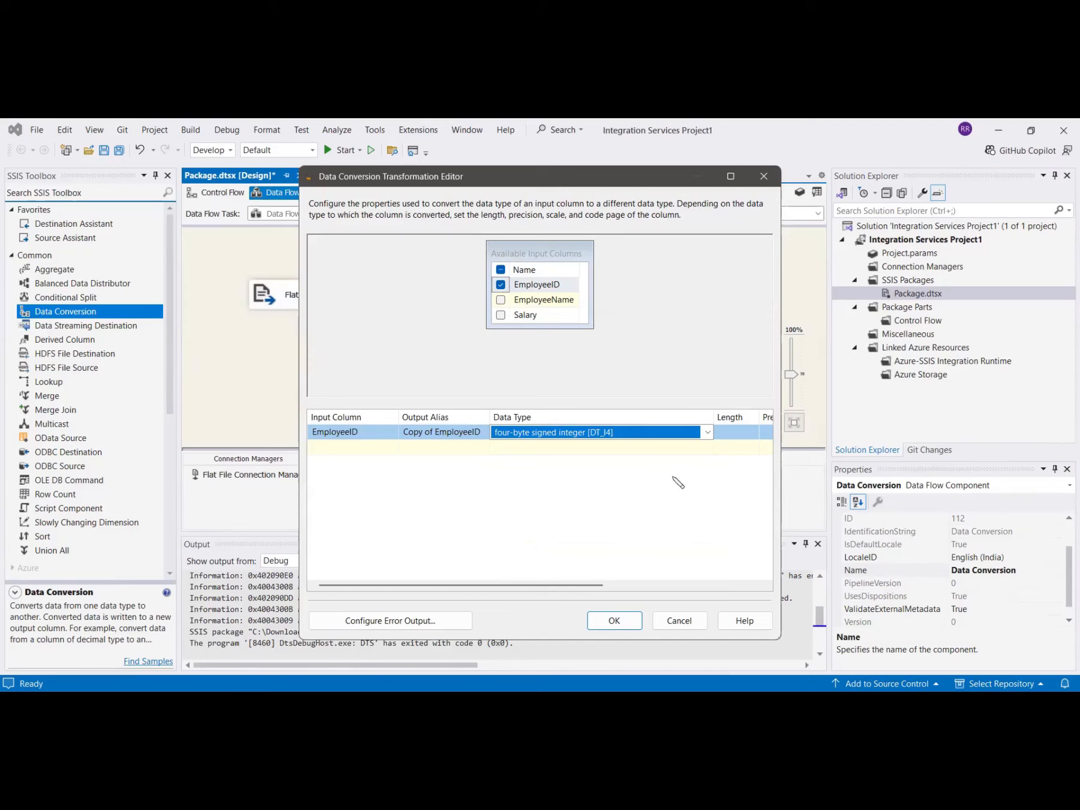
Convert Salary to DT_NUMERIC with precision 10 and scale 2, then confirm the editor.
left_click(501, 315)
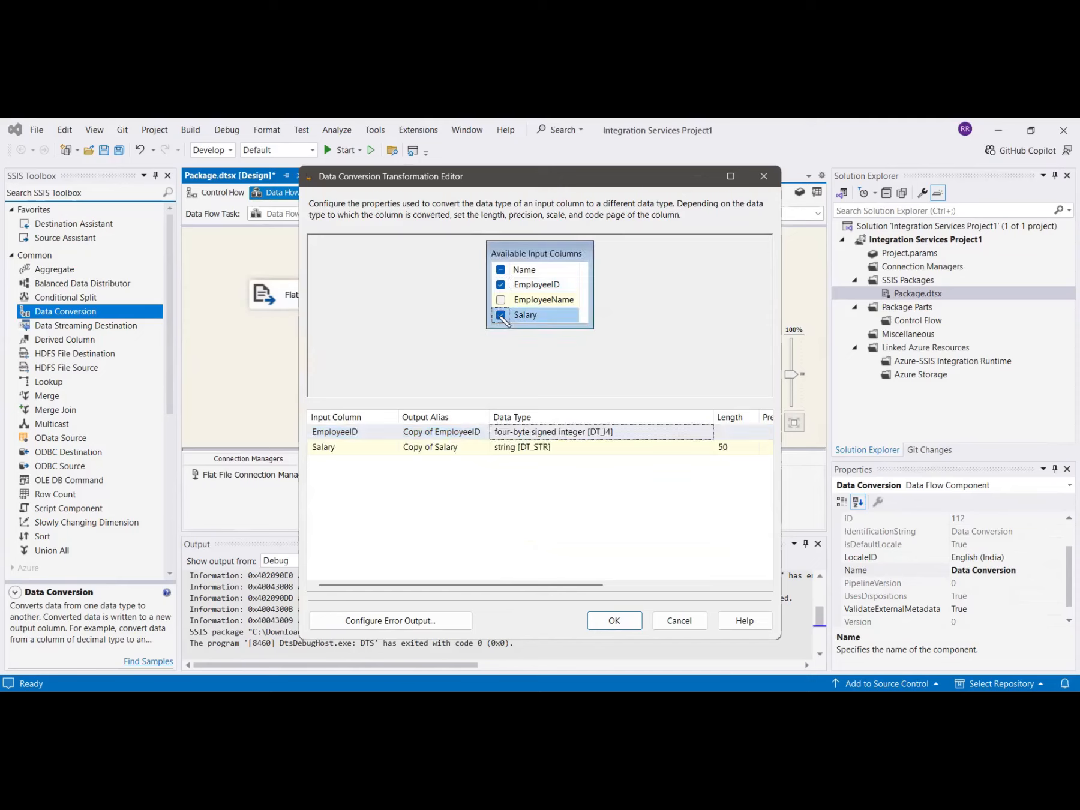
left_click(707, 451)
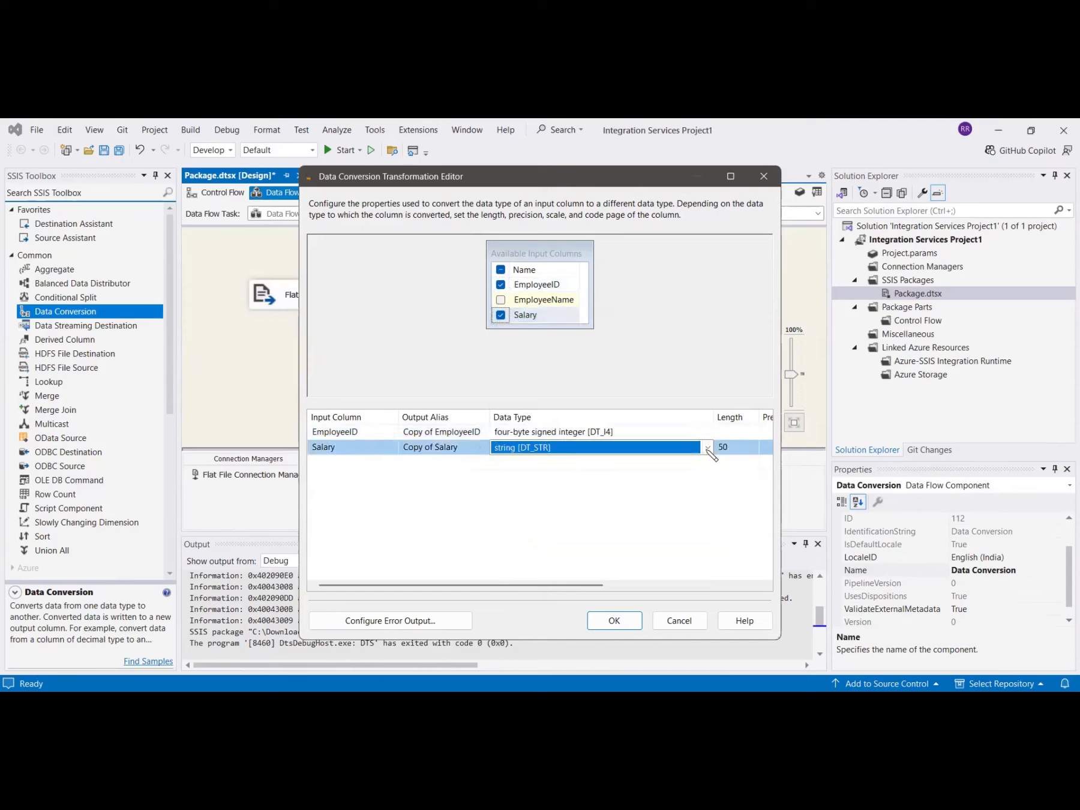
left_click(708, 449)
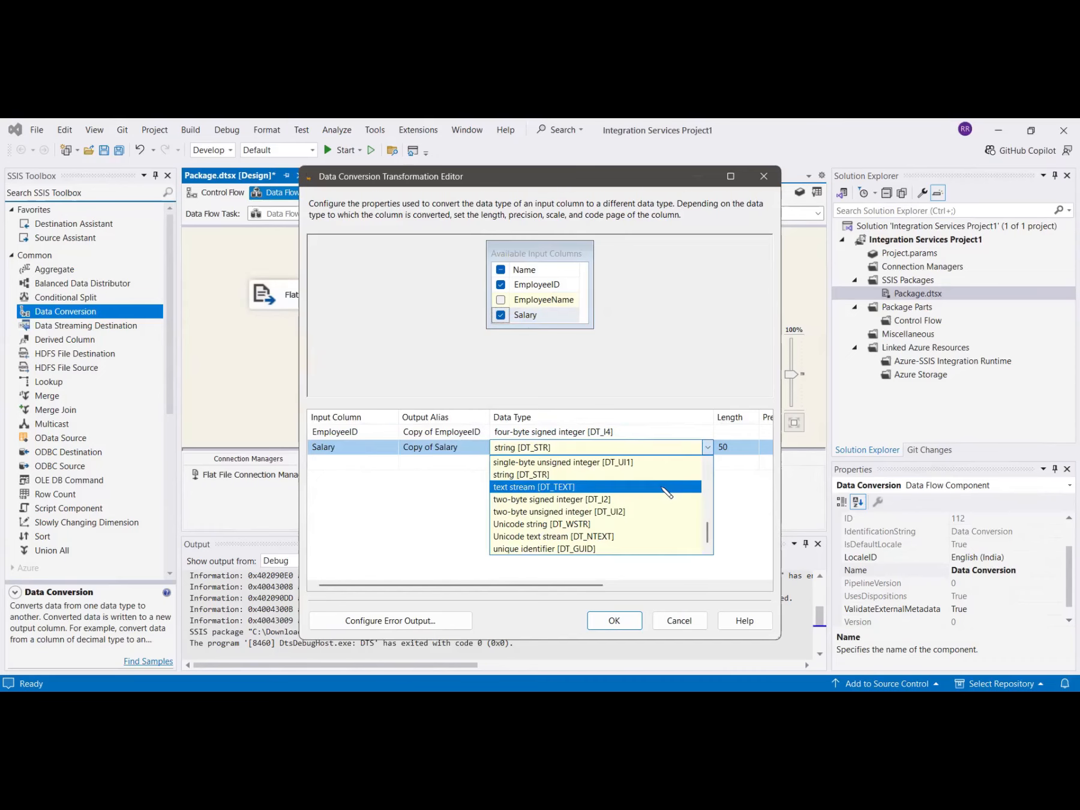
scroll(661, 492, "up", 1)
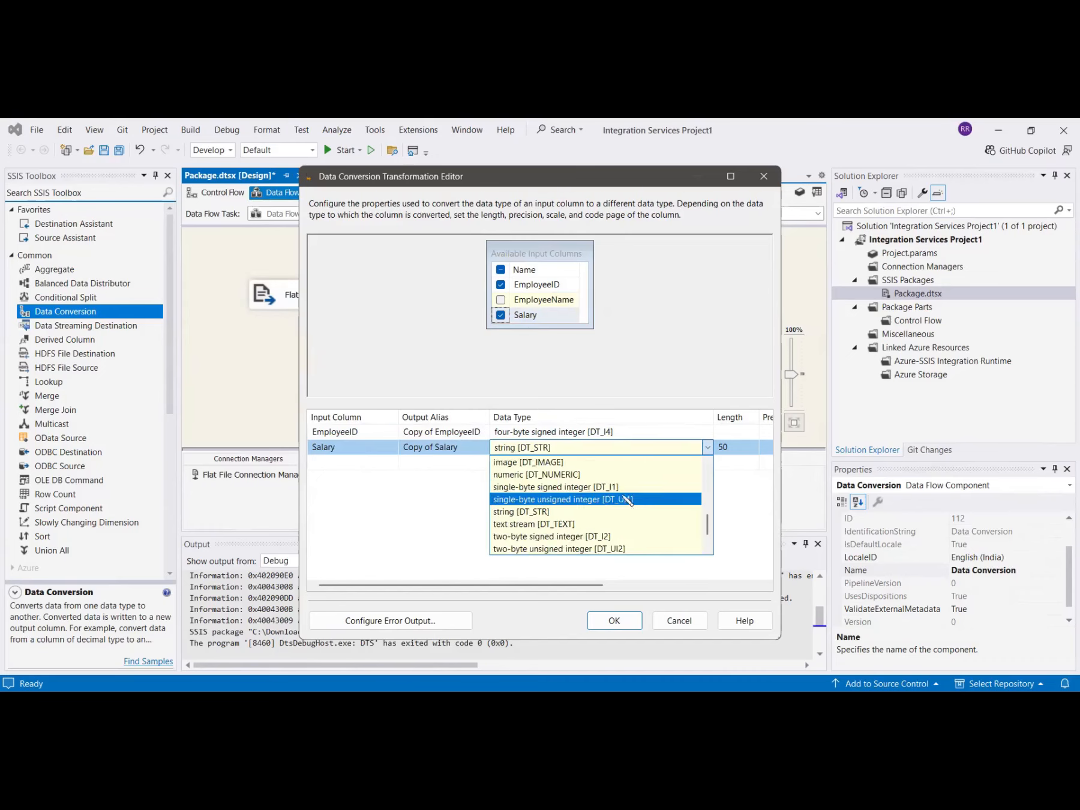
left_click(570, 475)
left_click_drag(498, 584, 652, 585)
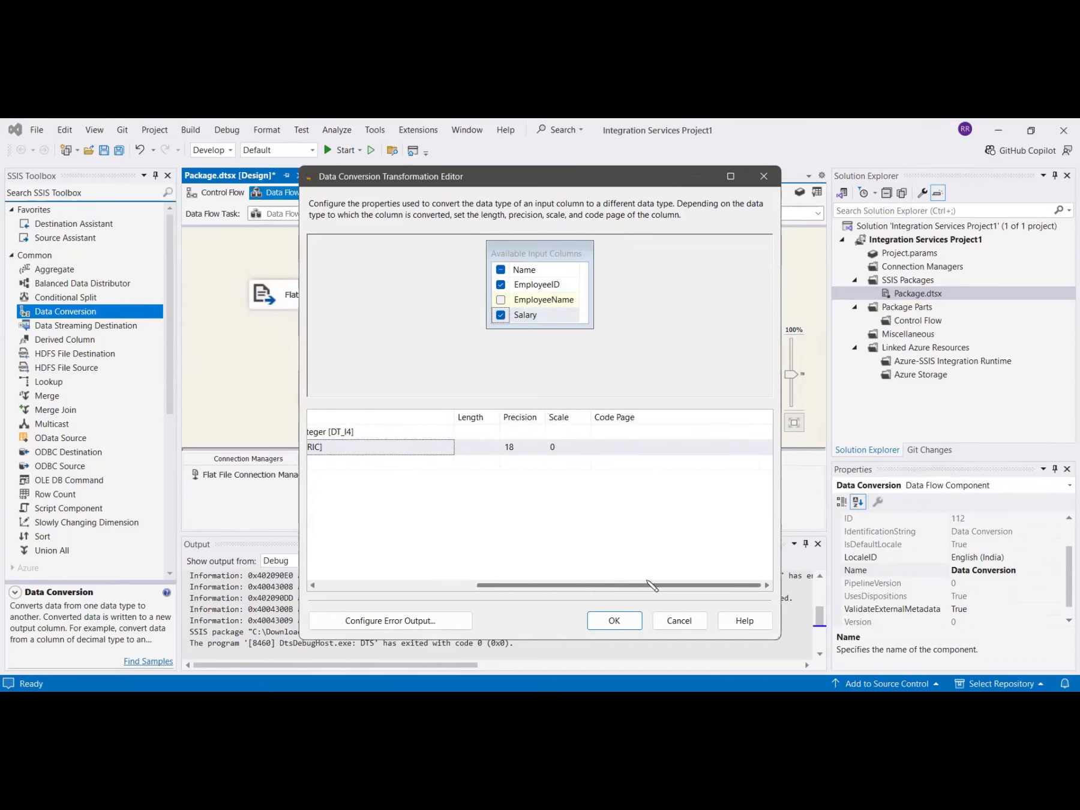
left_click(516, 447)
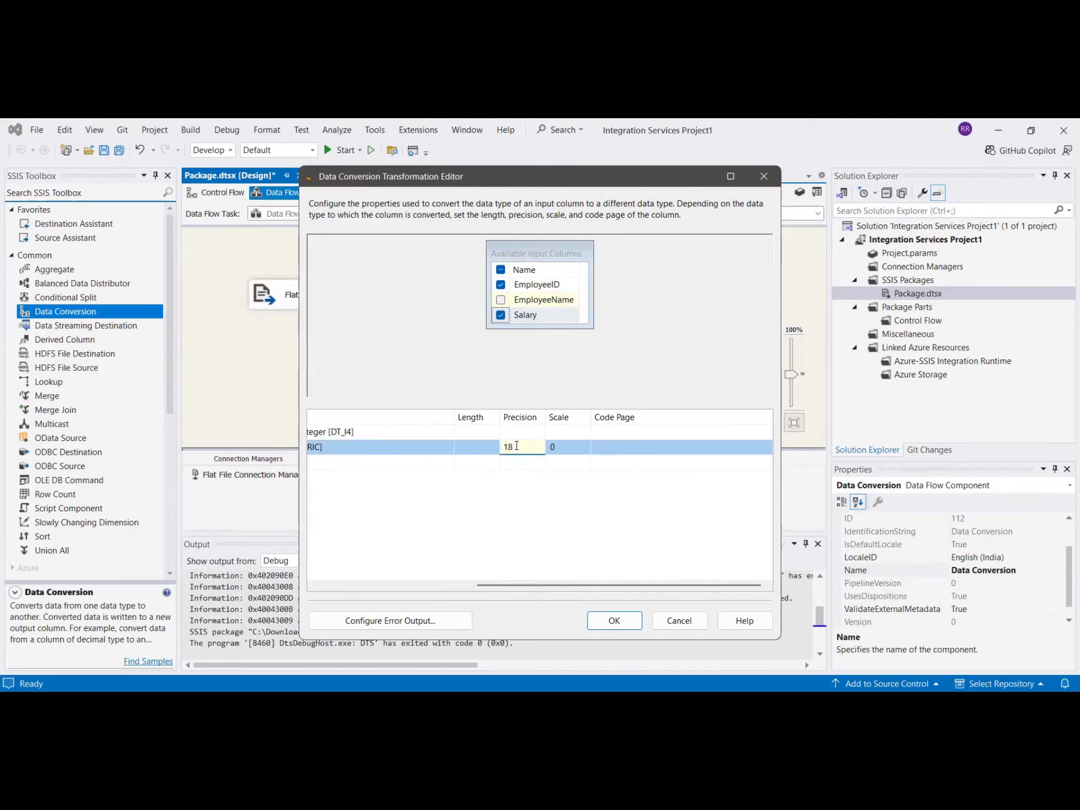
left_click(558, 448)
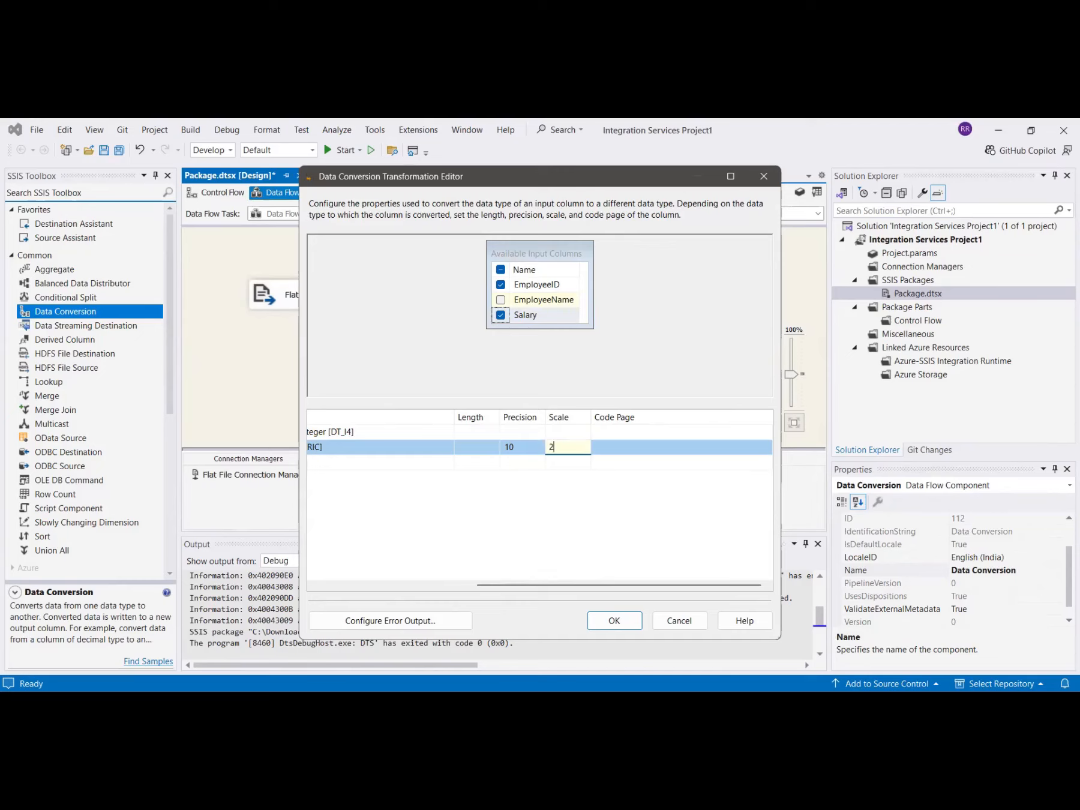
left_click_drag(555, 586, 369, 583)
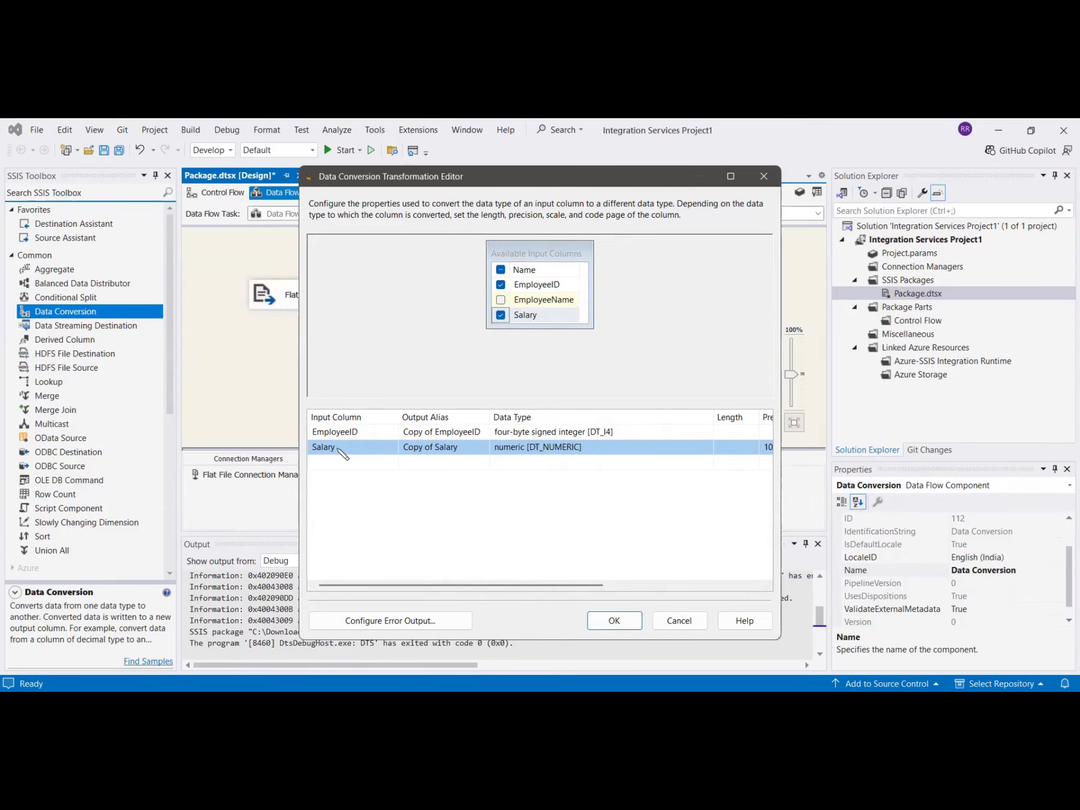
key("Return")
Place an OLE DB Destination below Data Conversion and connect Data Conversion's output to it.
scroll(80, 507, "down", 7)
left_click(92, 514)
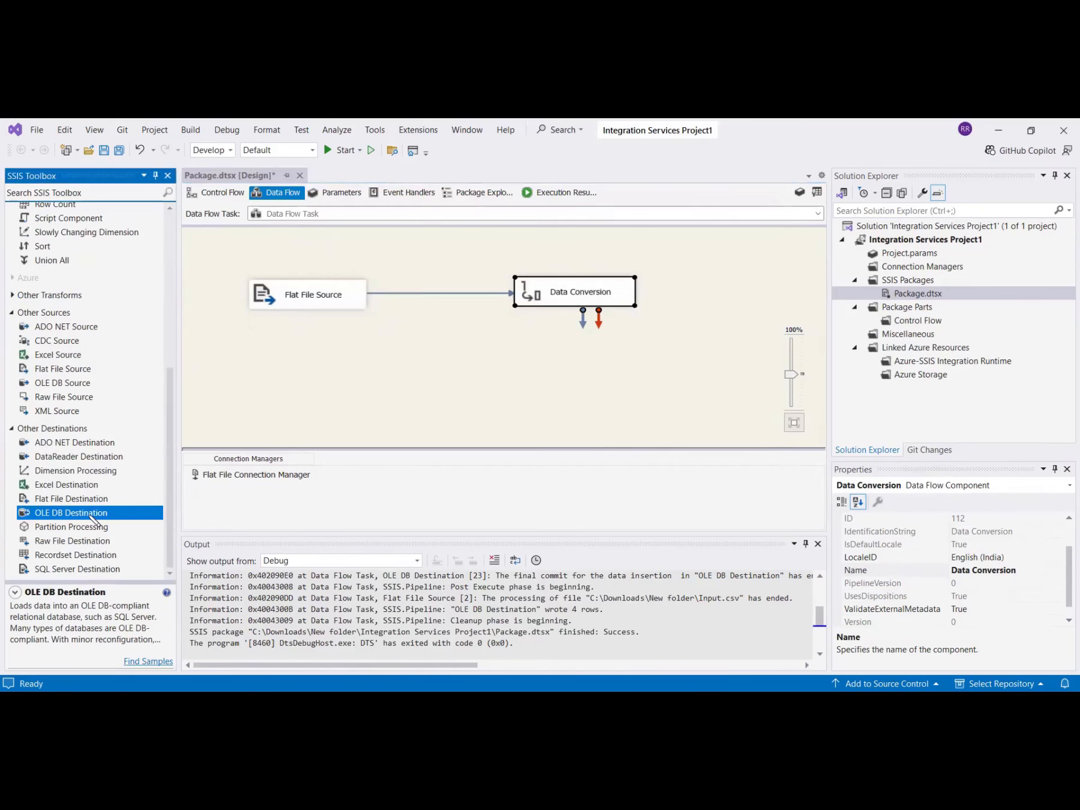
double_click(90, 515)
left_click_drag(342, 378, 530, 384)
left_click(558, 303)
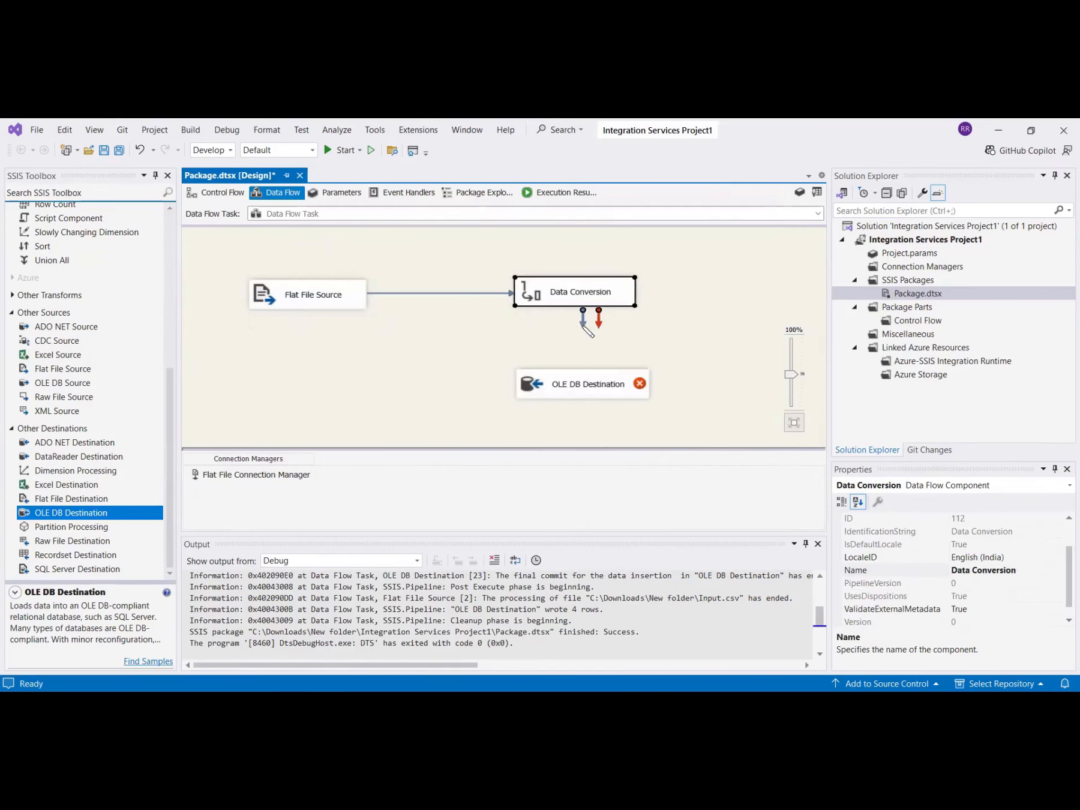
left_click_drag(583, 321, 537, 386)
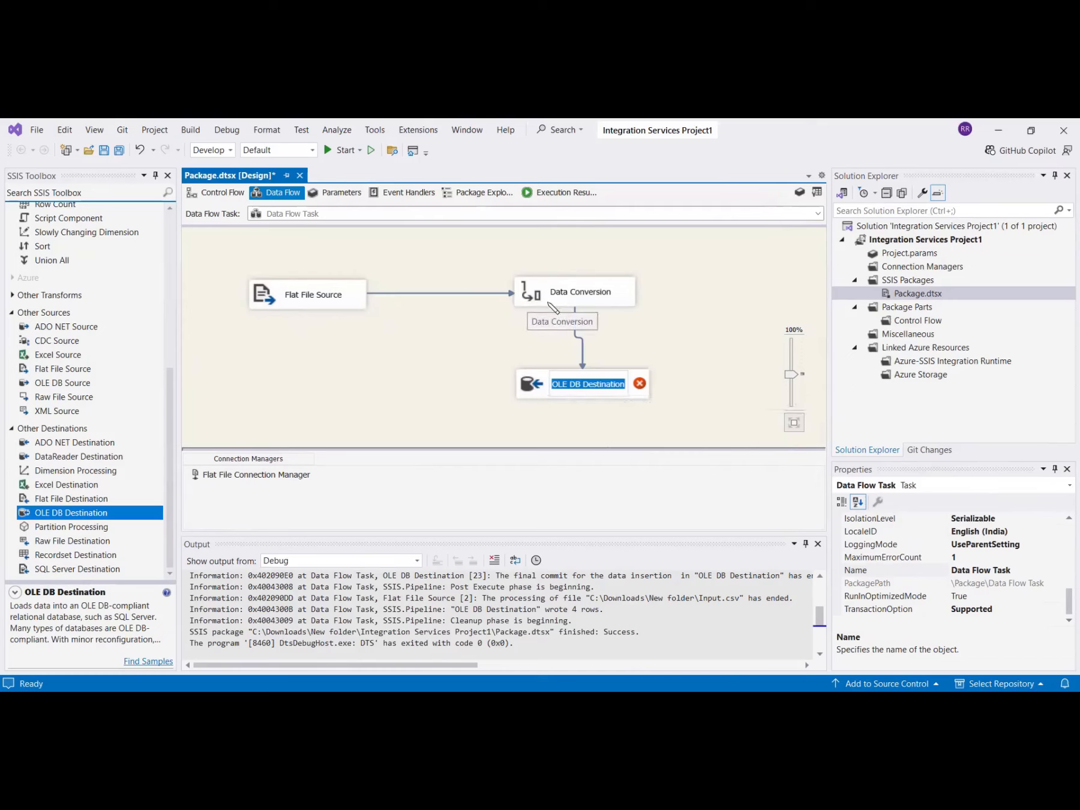
left_click(565, 377)
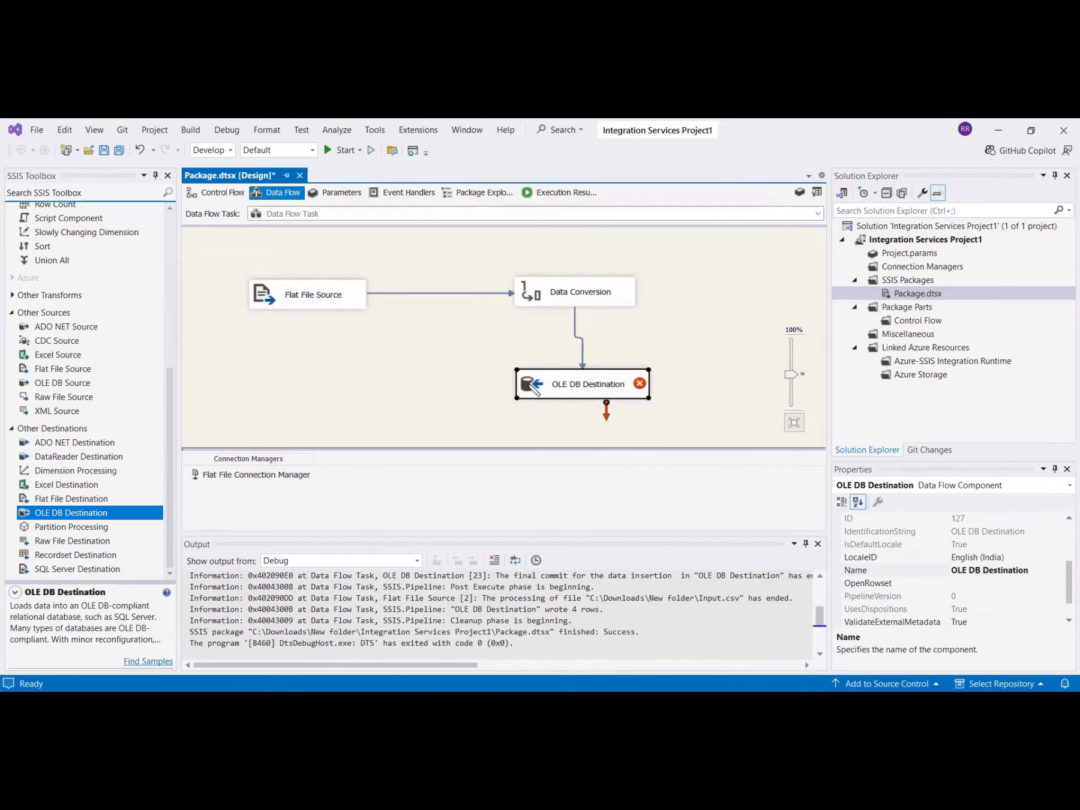
Create a new OLE DB connection to the SSIS database on the local SQL Express server.
left_click(706, 335)
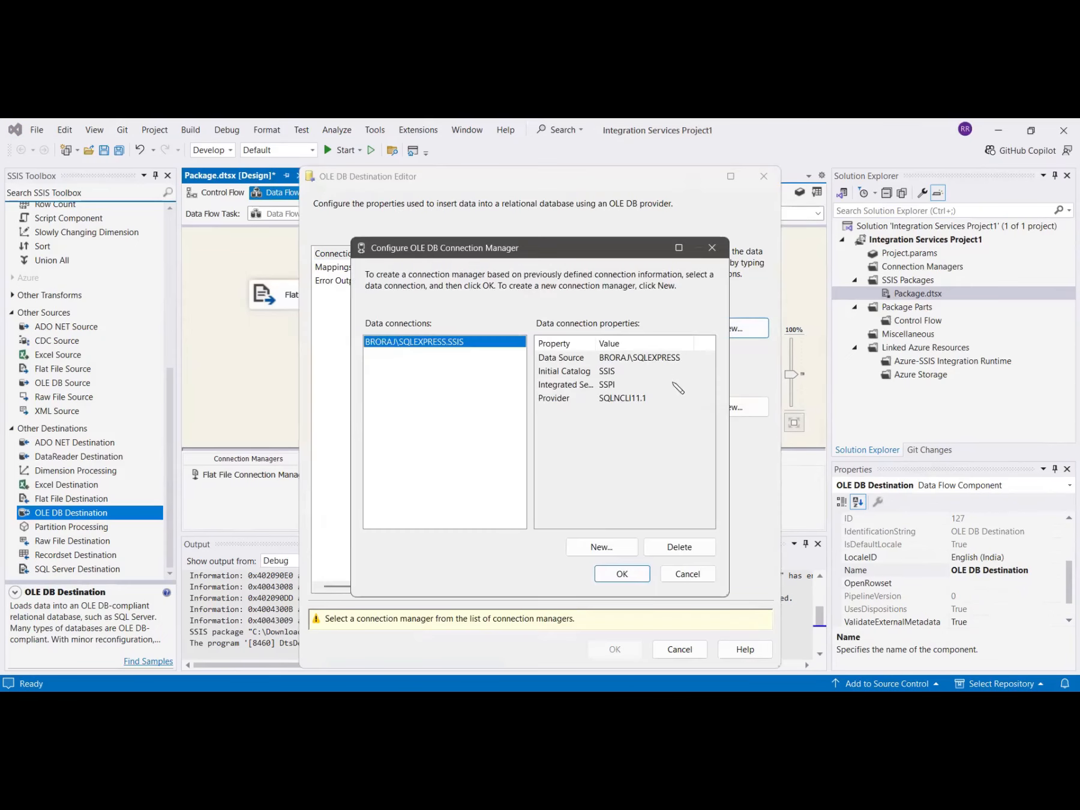
left_click(601, 547)
left_click(599, 277)
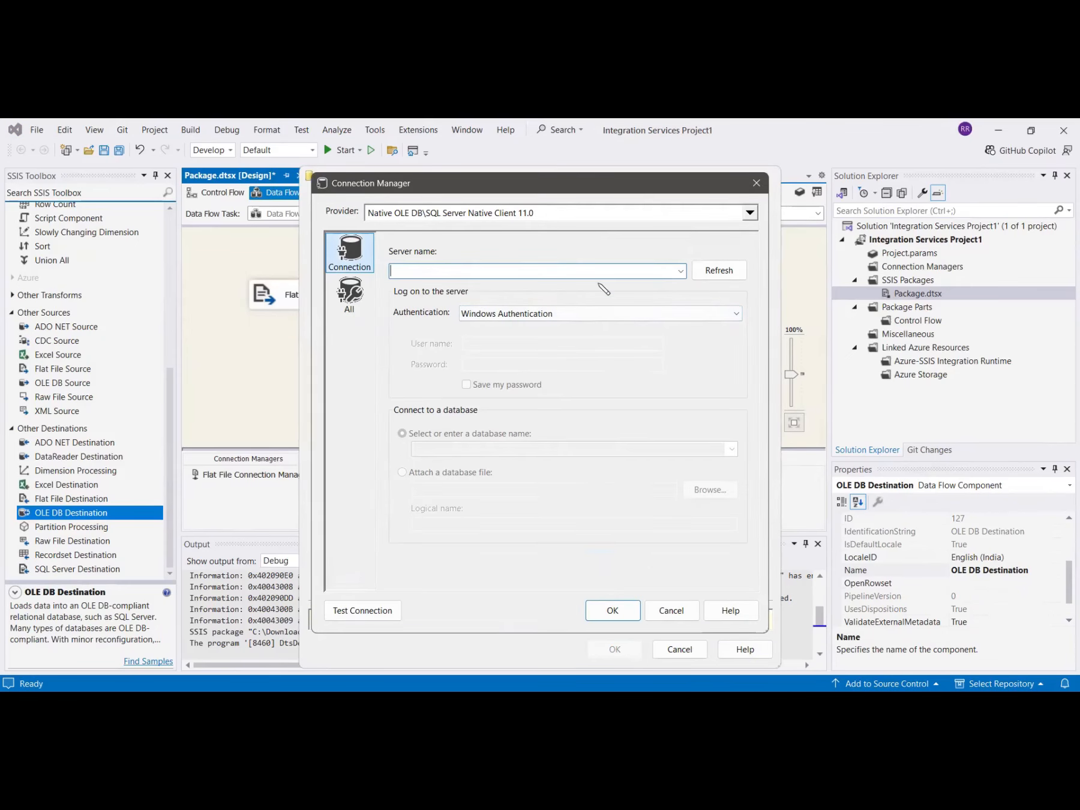
type("BRORAJ\\SQLEXPRESS")
left_click(732, 450)
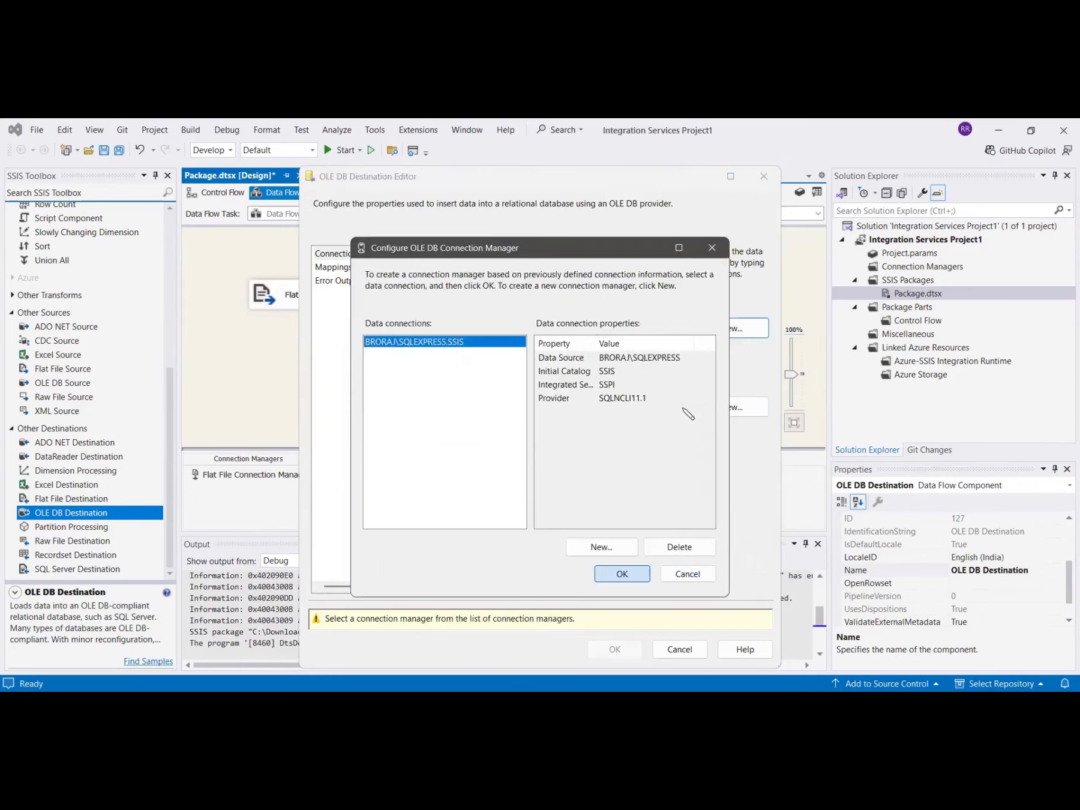
left_click(620, 572)
Choose [dbo].[EmployeeData] as the destination table and show the Mappings page.
left_click(682, 406)
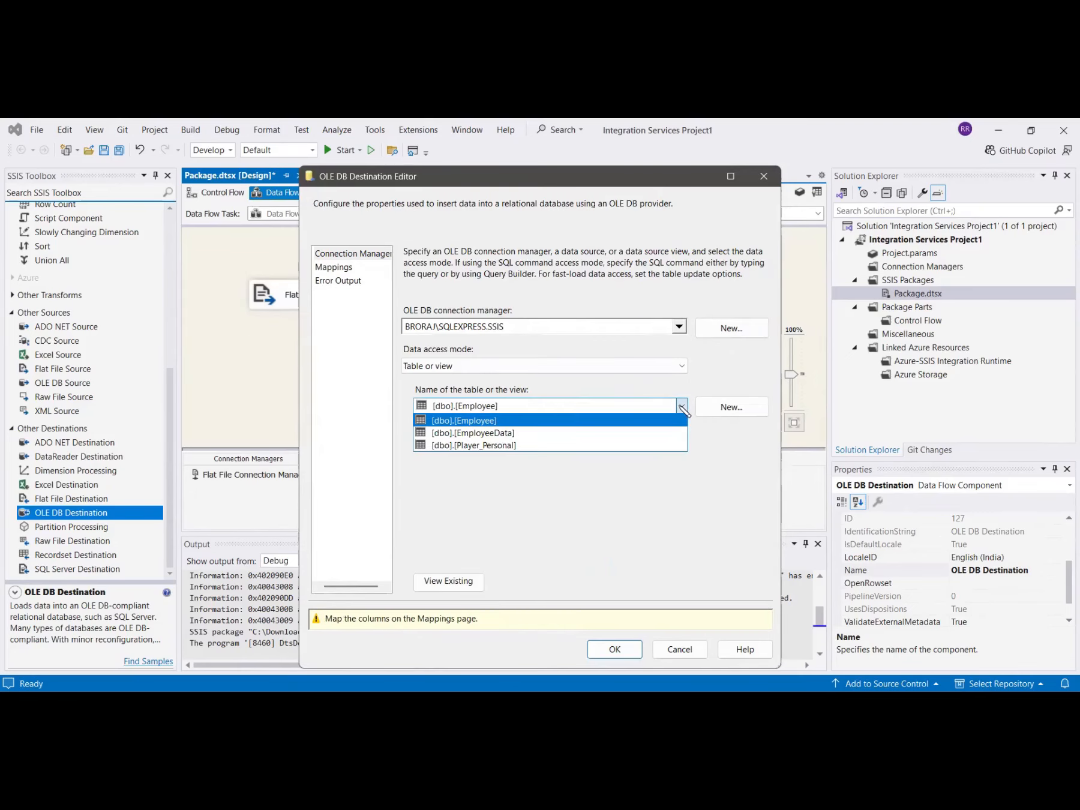
left_click(507, 433)
left_click(343, 268)
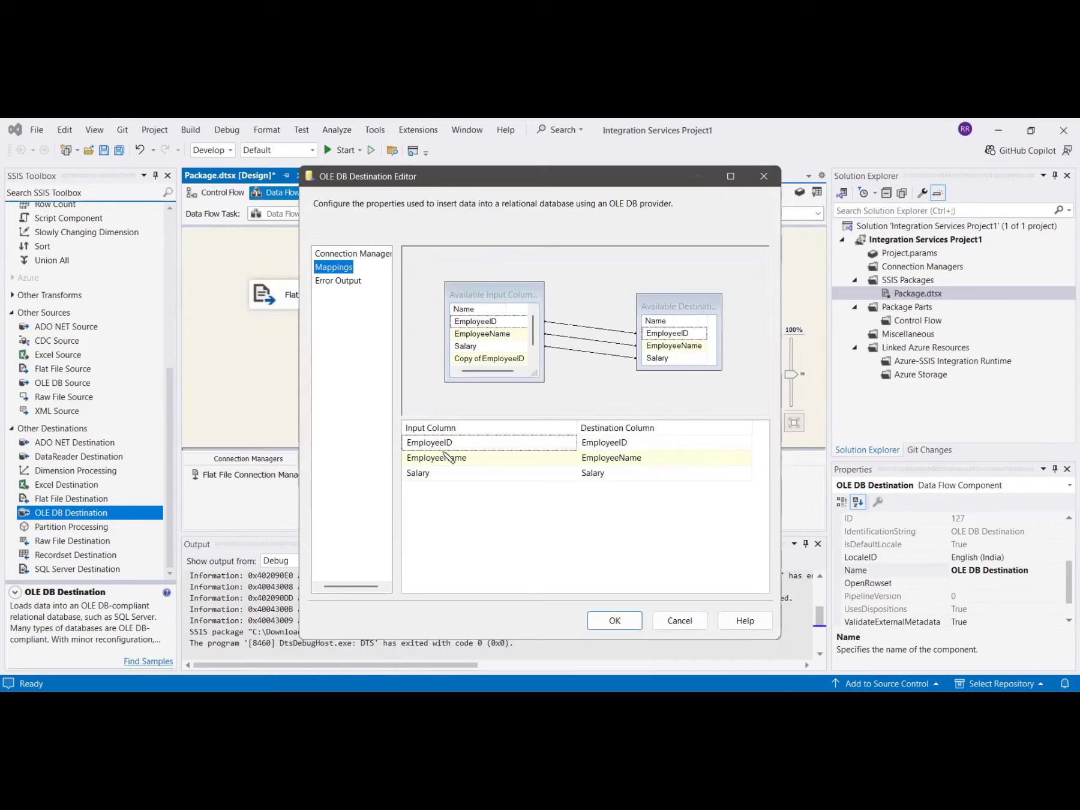
Map Copy of EmployeeID to EmployeeID and Copy of Salary to Salary, confirm, and start the package.
left_click(491, 446)
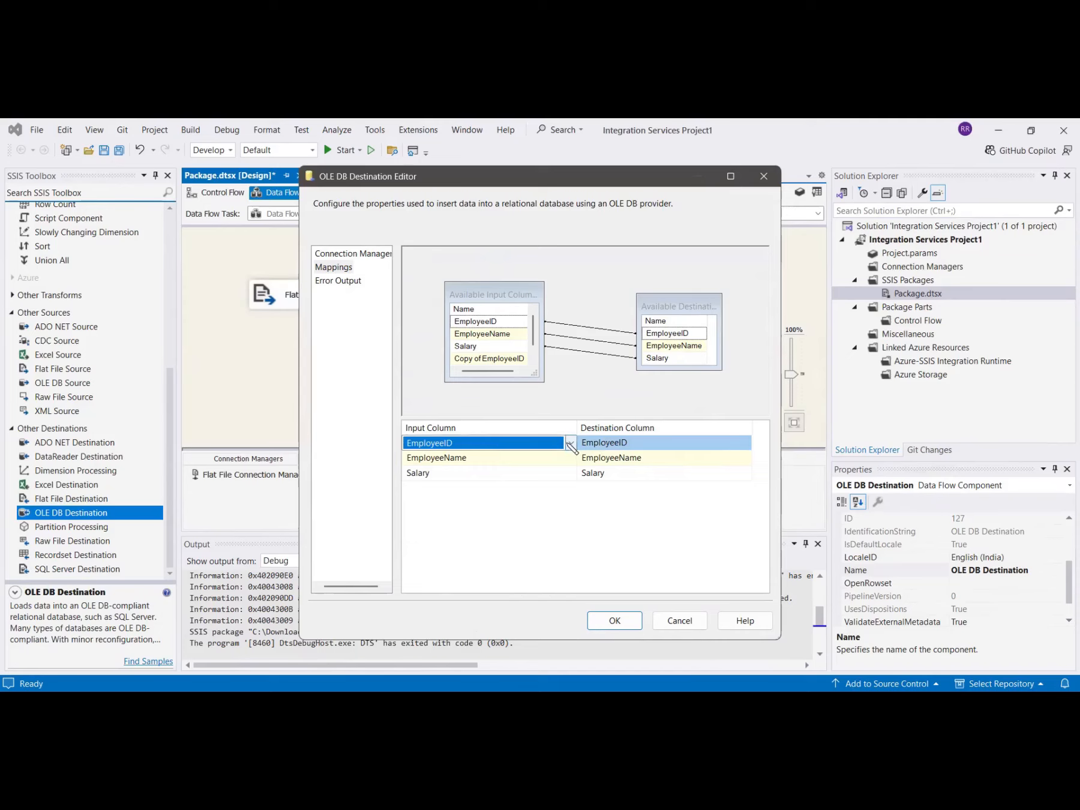
left_click(568, 442)
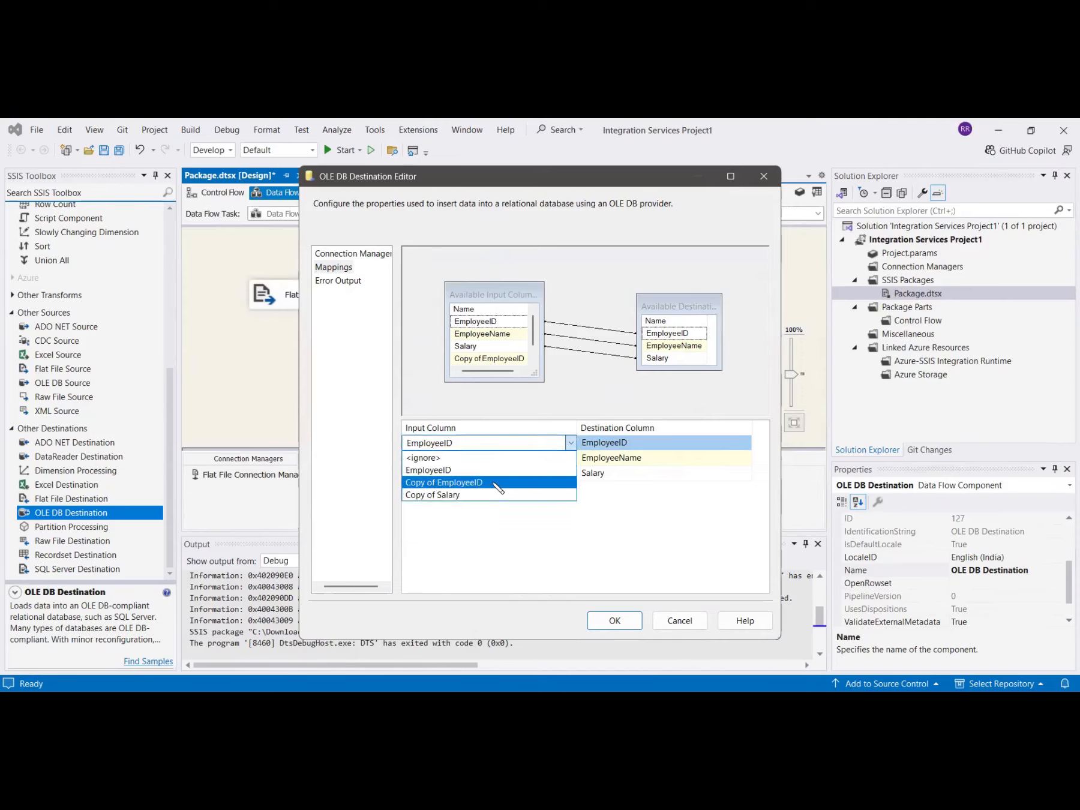
left_click(493, 483)
left_click(493, 475)
left_click(494, 475)
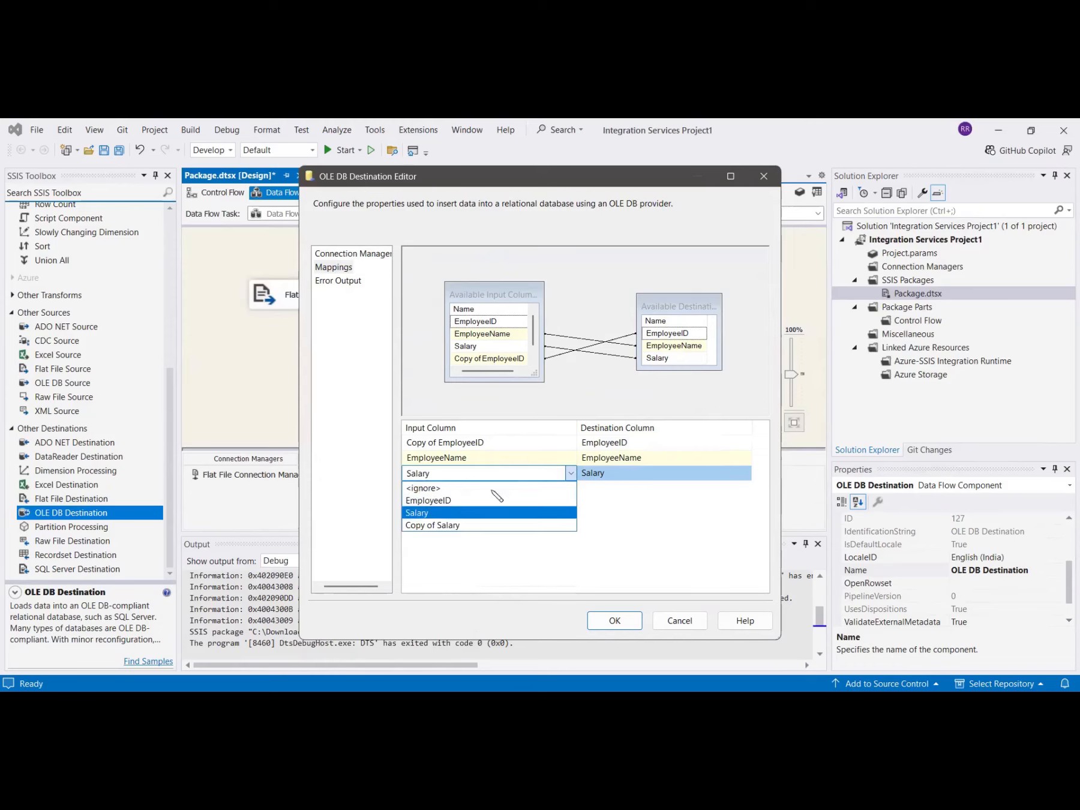
left_click(459, 526)
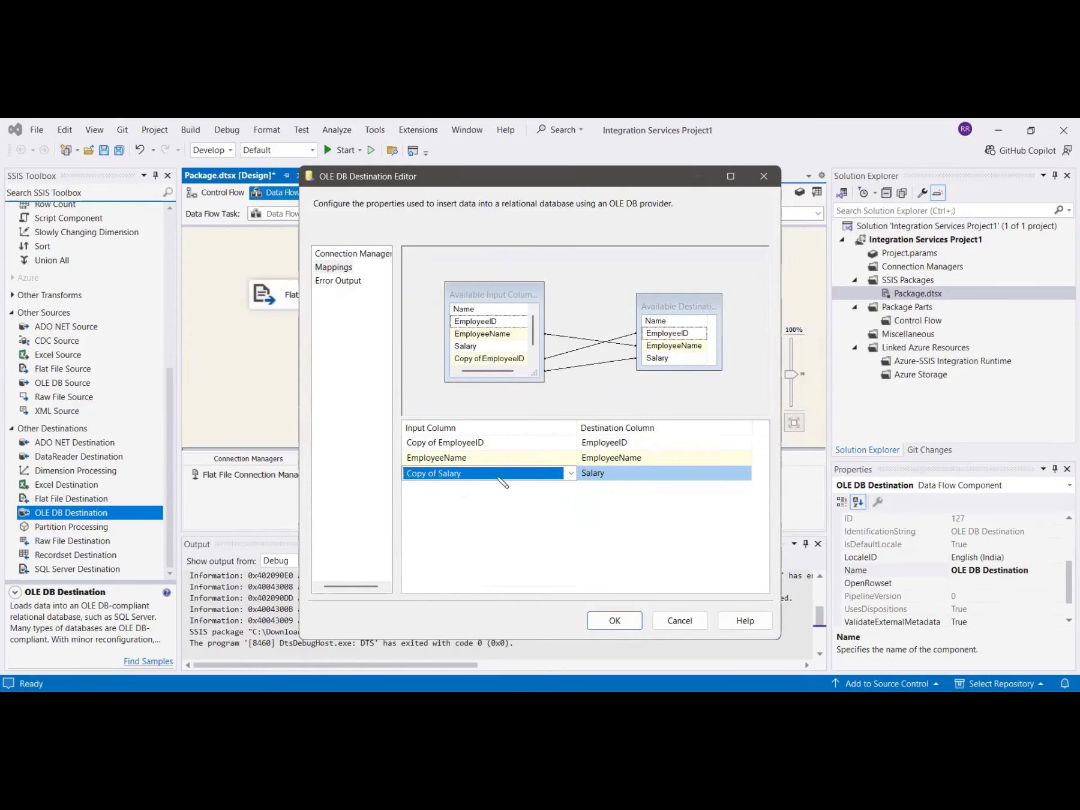
left_click(615, 621)
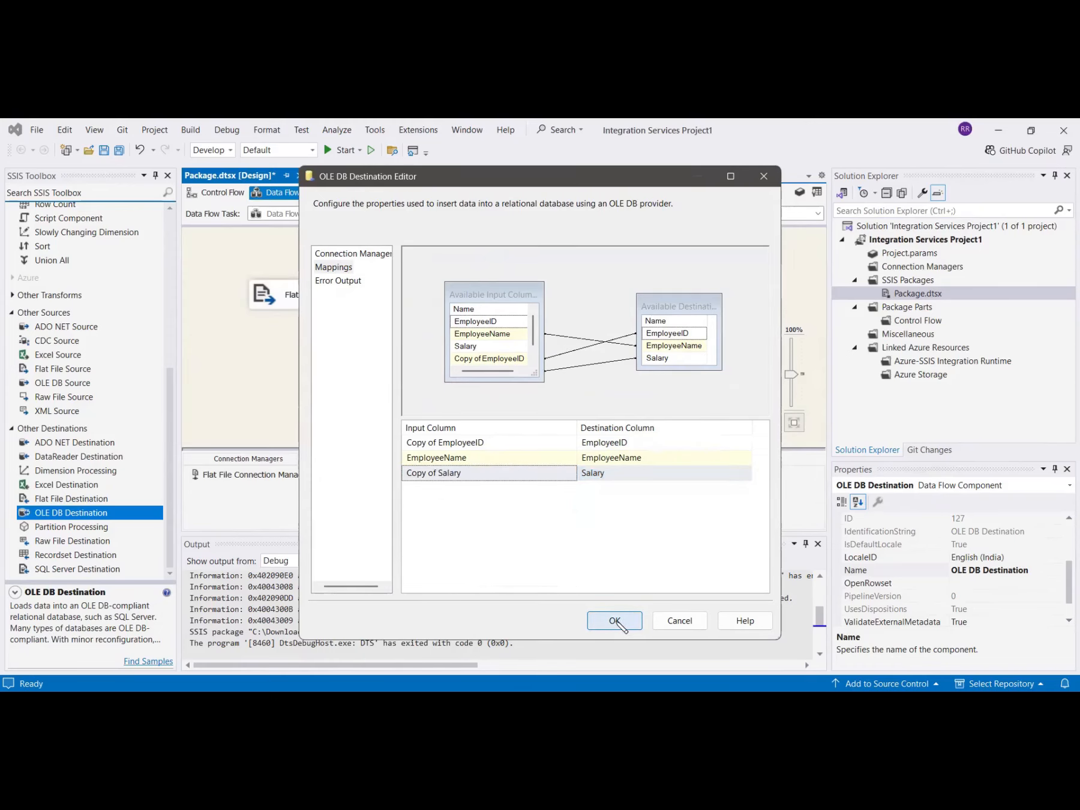
left_click(345, 150)
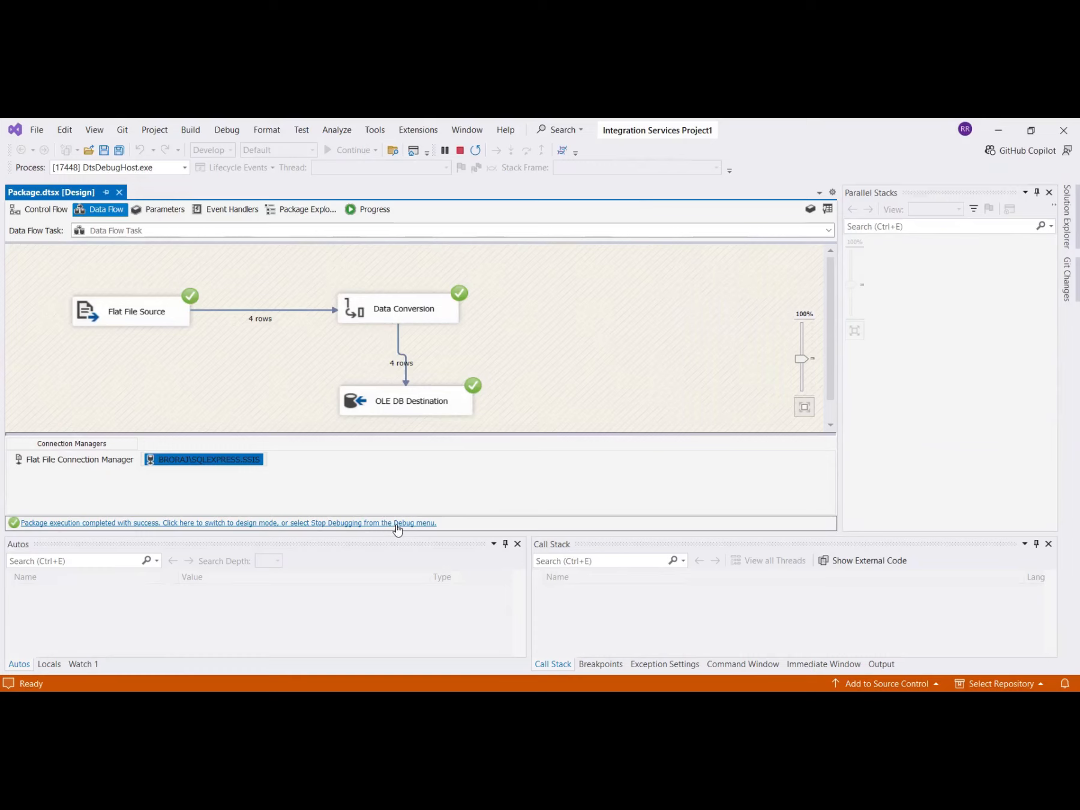
In SSMS, run SELECT * FROM EmployeeData to confirm the four loaded rows, IDs 101–104.
key("alt+Tab")
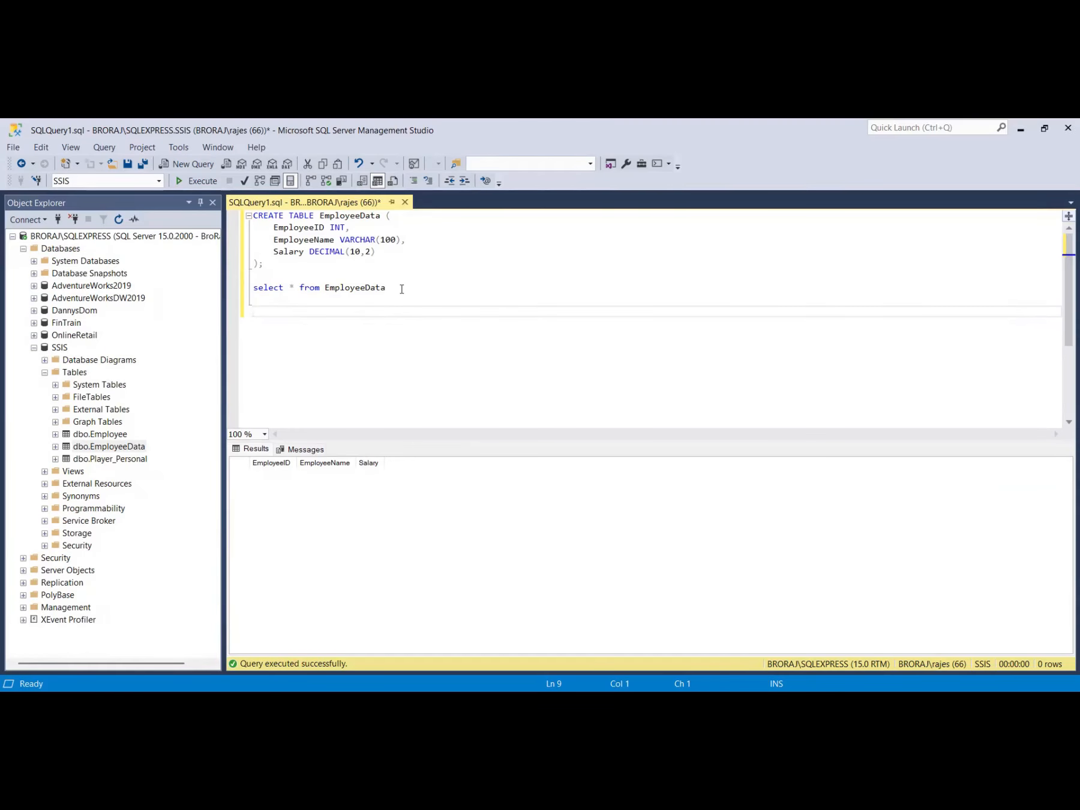
left_click_drag(401, 289, 252, 290)
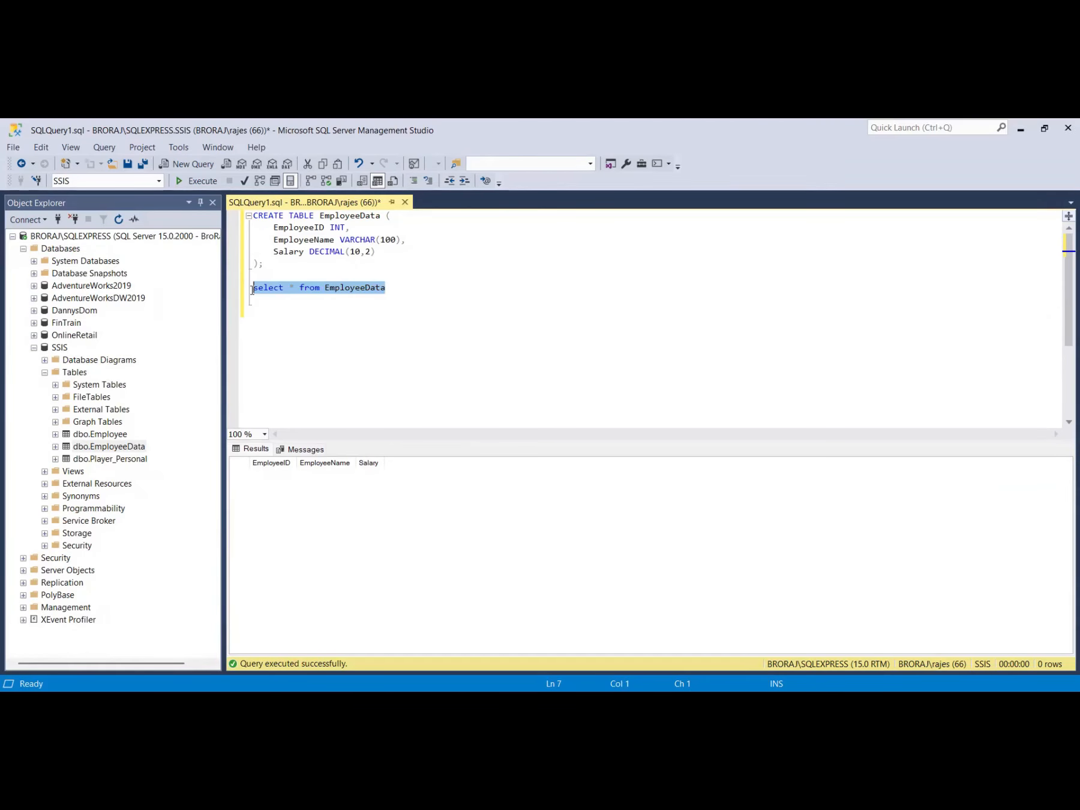
left_click(196, 182)
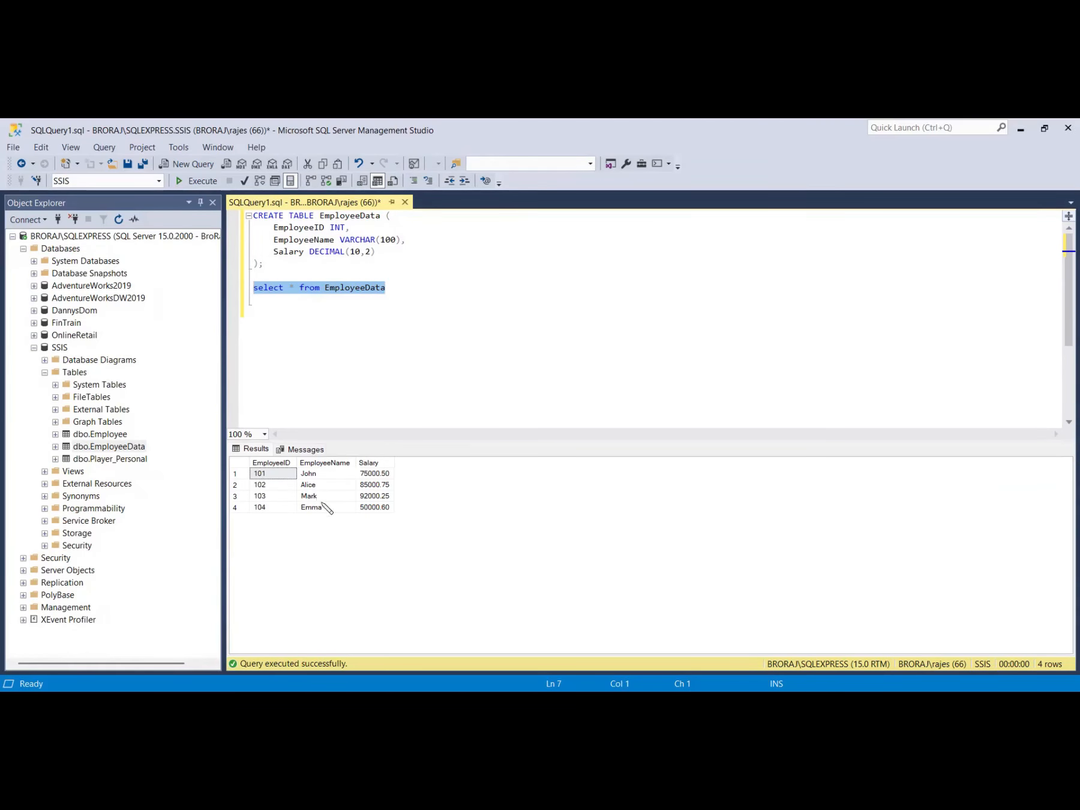